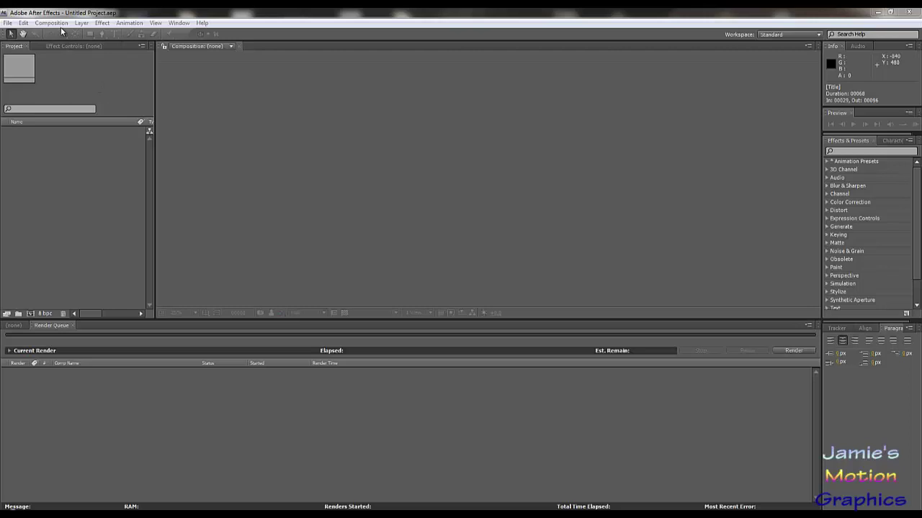
Create Comp 1 at 1280×720 with a 0:00:30:00 duration and view it at 50%
{"action": "left_click", "coordinate": [58, 24]}
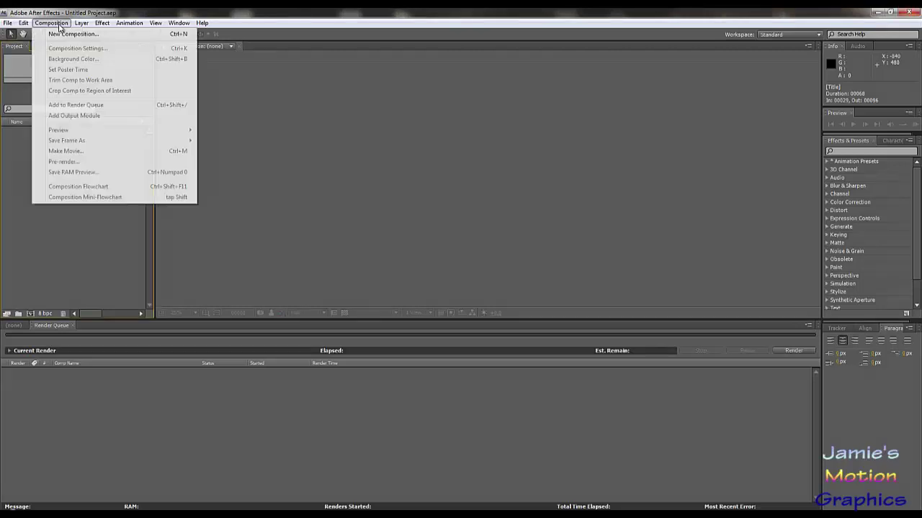
{"action": "left_click", "coordinate": [65, 33]}
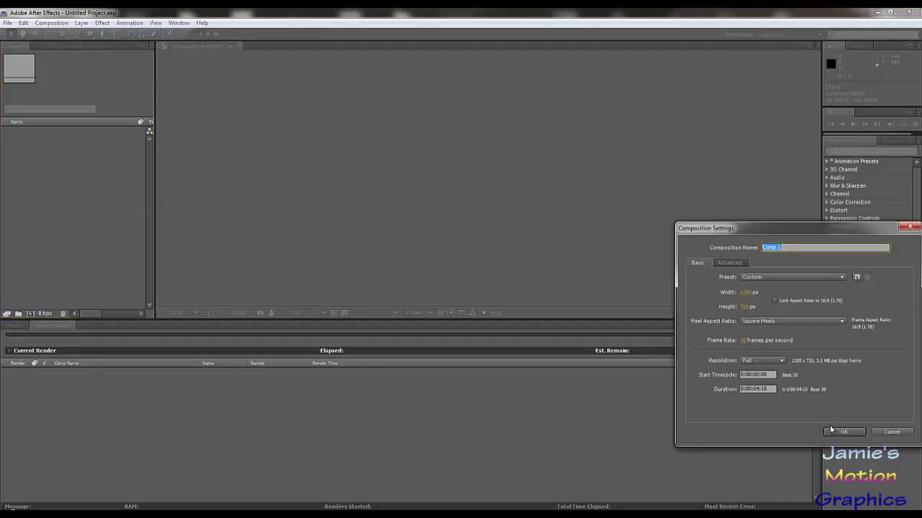
{"action": "left_click_drag", "start_coordinate": [753, 389], "coordinate": [870, 407]}
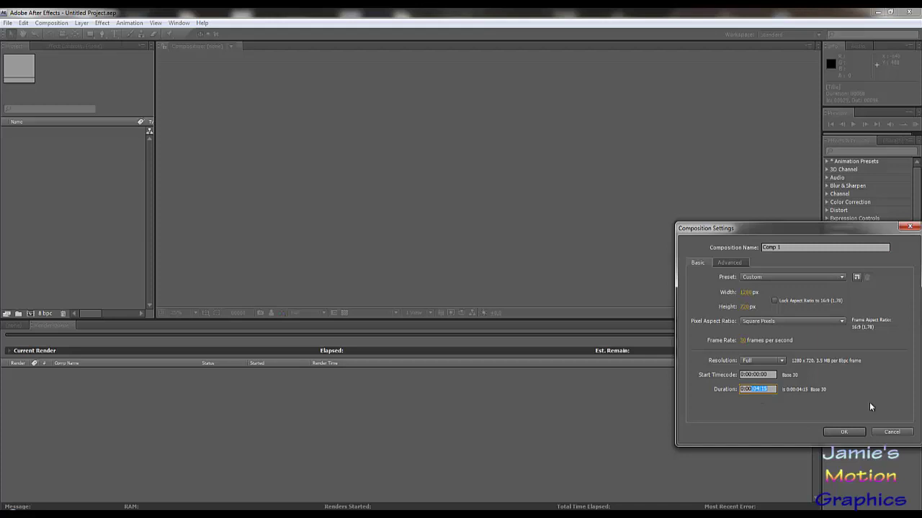
{"action": "type", "text": "30:00"}
{"action": "key", "text": "Return"}
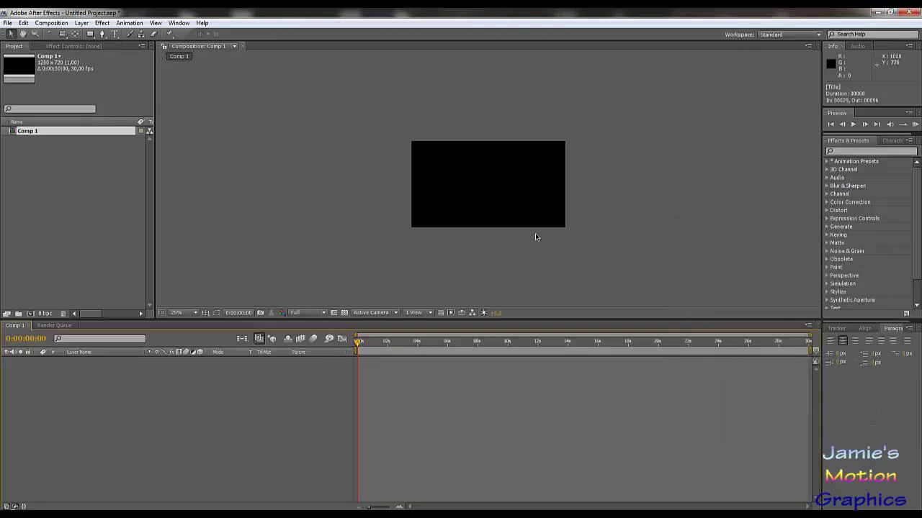
{"action": "scroll", "coordinate": [484, 258], "scroll_direction": "up", "scroll_amount": 4}
{"action": "scroll", "coordinate": [489, 256], "scroll_direction": "down", "scroll_amount": 3}
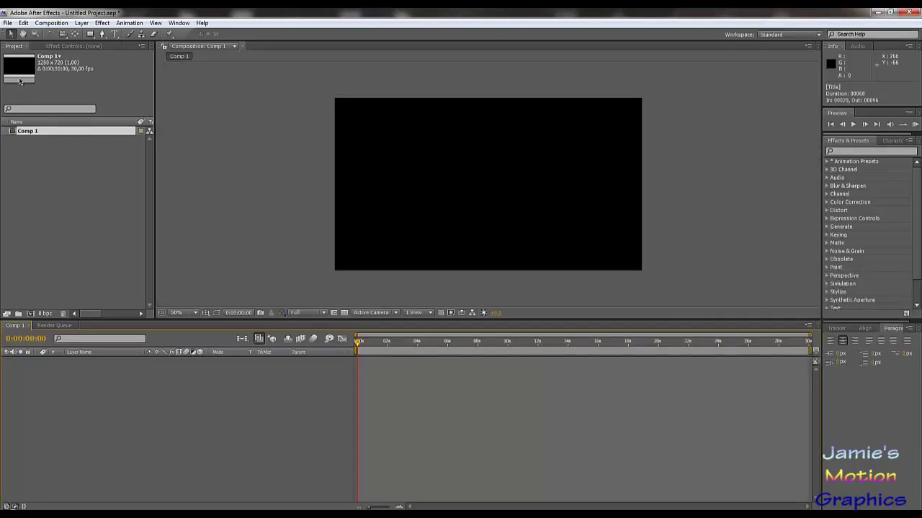
Add a new shape layer to Comp 1 from the Layer > New menu
{"action": "left_click", "coordinate": [82, 24]}
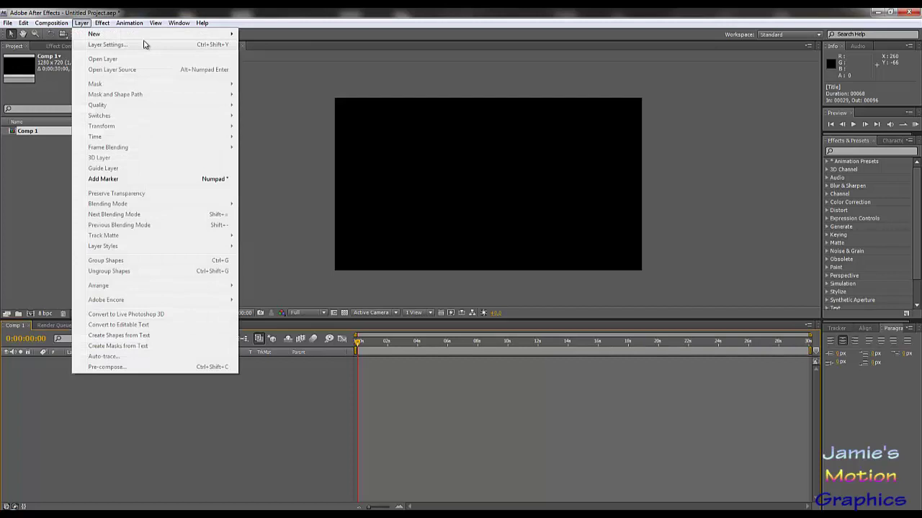
{"action": "mouse_move", "coordinate": [148, 35]}
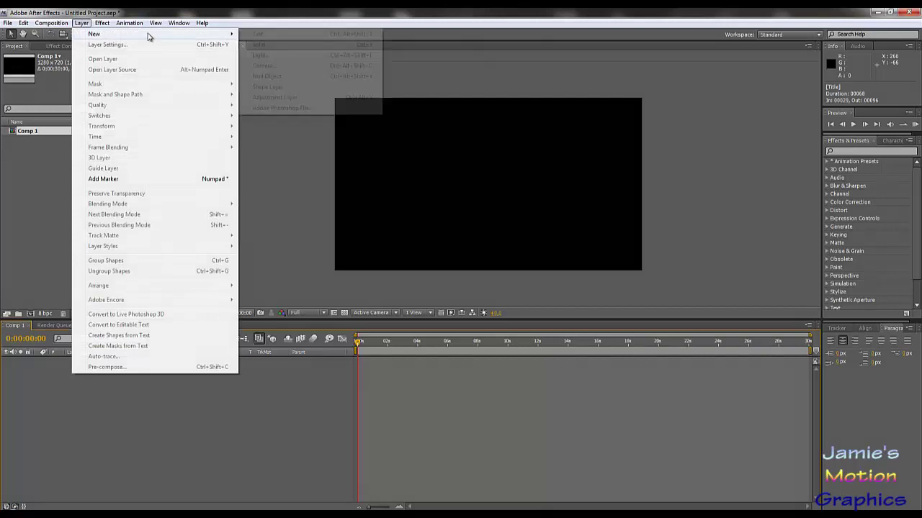
{"action": "left_click", "coordinate": [271, 87]}
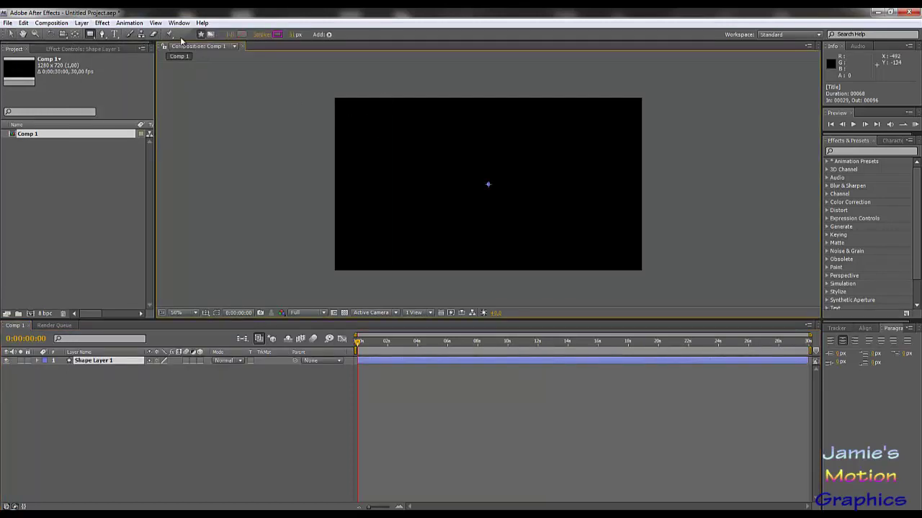
Draw a magenta star out from the composition centre with the Star Tool and add points
{"action": "left_click", "coordinate": [90, 34]}
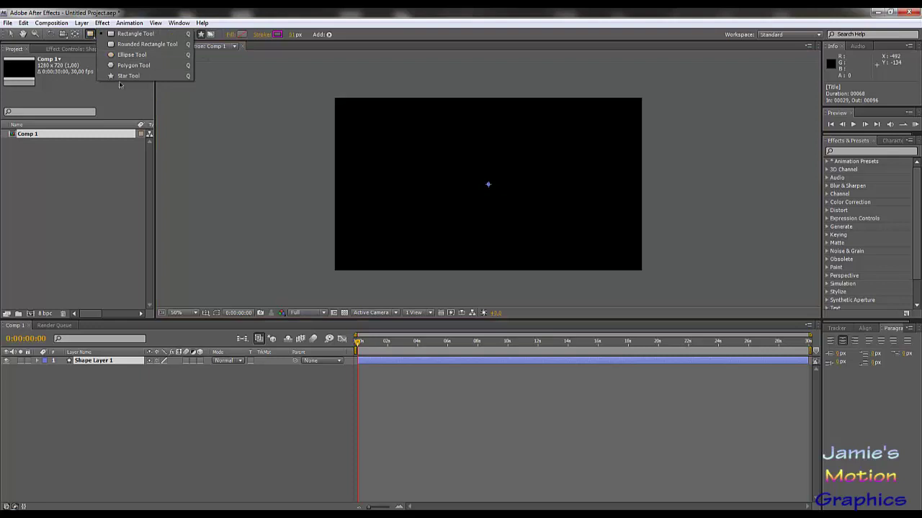
{"action": "left_click", "coordinate": [121, 76]}
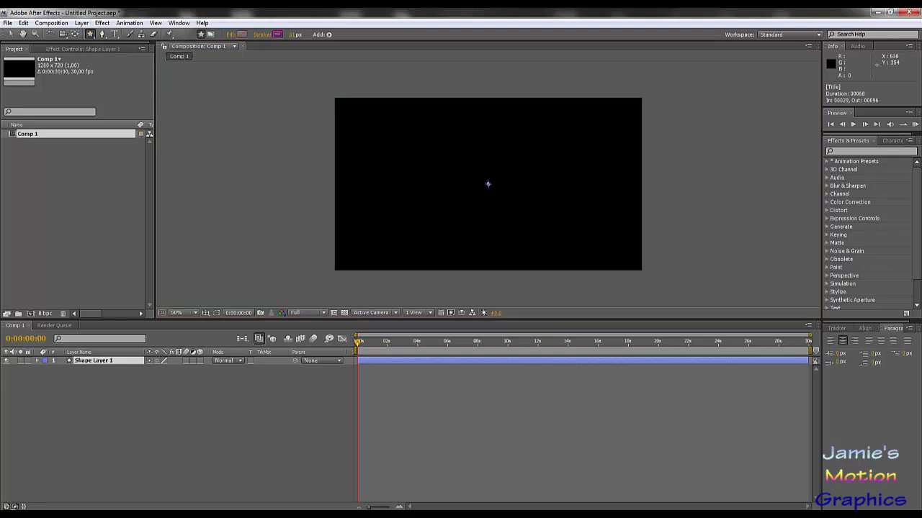
{"action": "mouse_move", "coordinate": [488, 183]}
{"action": "left_mouse_down"}
{"action": "mouse_move", "coordinate": [488, 98]}
{"action": "mouse_move", "coordinate": [478, 119]}
{"action": "mouse_move", "coordinate": [486, 130]}
{"action": "left_mouse_up"}
{"action": "key", "text": "Up"}
{"action": "key", "text": "Up"}
{"action": "key", "text": "Up"}
{"action": "key", "text": "Up"}
{"action": "key", "text": "Up"}
{"action": "key", "text": "Up"}
{"action": "key", "text": "Up"}
{"action": "key", "text": "Up"}
{"action": "key", "text": "Up"}
{"action": "key", "text": "Up"}
{"action": "key", "text": "Up"}
{"action": "key", "text": "Up"}
{"action": "key", "text": "Up"}
{"action": "key", "text": "Up"}
{"action": "key", "text": "Up"}
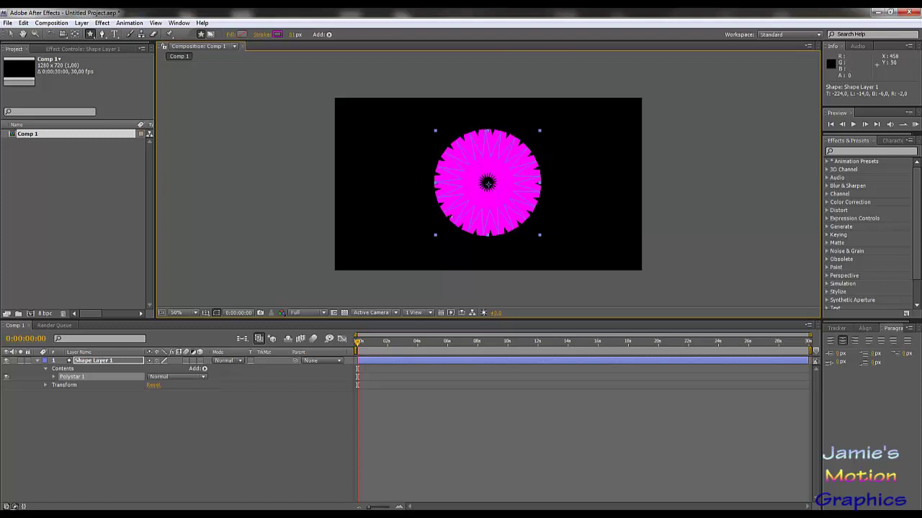
Cancel the stroke colour change and set the star's stroke to None
{"action": "left_click", "coordinate": [277, 34]}
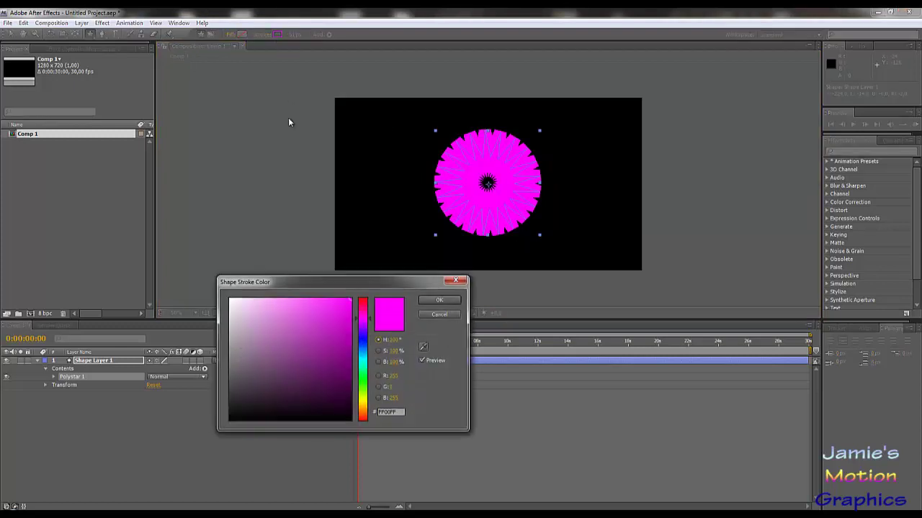
{"action": "left_click_drag", "start_coordinate": [268, 308], "coordinate": [285, 311]}
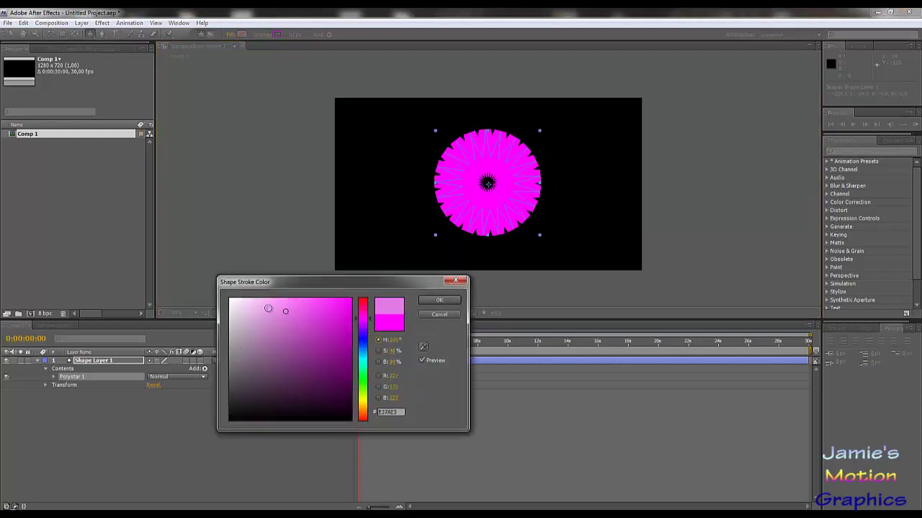
{"action": "left_click", "coordinate": [439, 315]}
{"action": "left_click", "coordinate": [263, 34]}
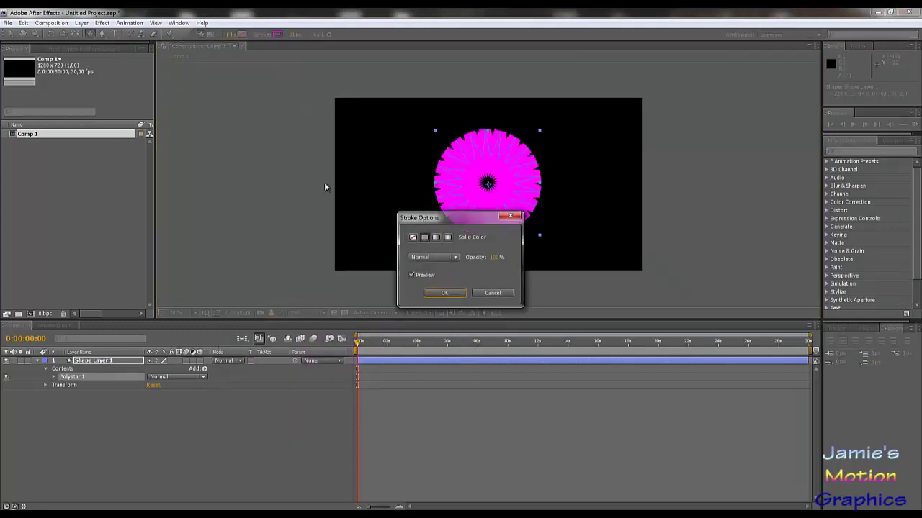
{"action": "left_click", "coordinate": [412, 238]}
{"action": "left_click", "coordinate": [444, 293]}
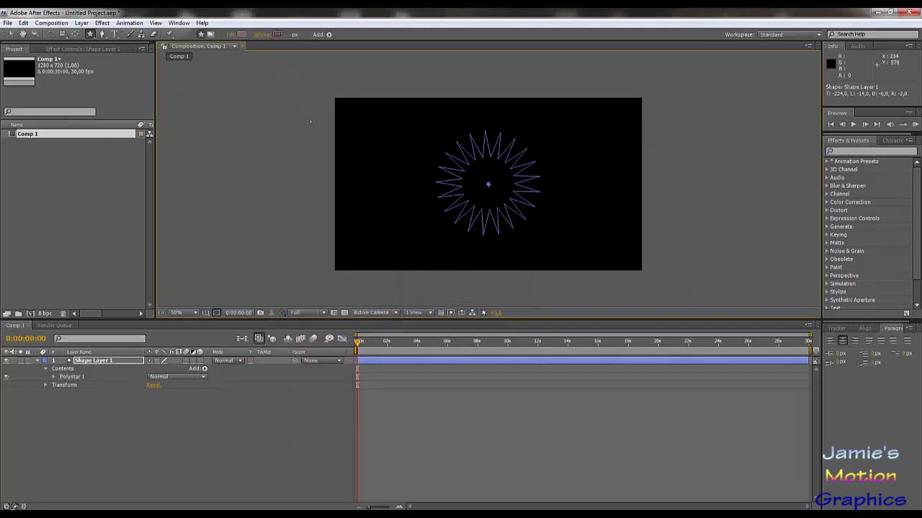
Change the star's fill from magenta to a dark bluish grey
{"action": "left_click", "coordinate": [242, 34]}
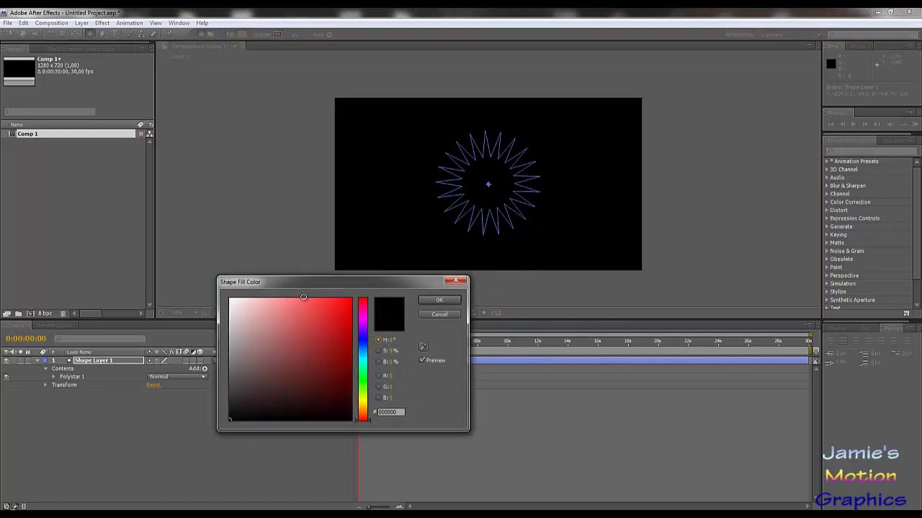
{"action": "left_click", "coordinate": [361, 400]}
{"action": "mouse_move", "coordinate": [288, 331]}
{"action": "left_mouse_down"}
{"action": "mouse_move", "coordinate": [234, 310]}
{"action": "mouse_move", "coordinate": [216, 364]}
{"action": "mouse_move", "coordinate": [124, 396]}
{"action": "mouse_move", "coordinate": [137, 387]}
{"action": "left_mouse_up"}
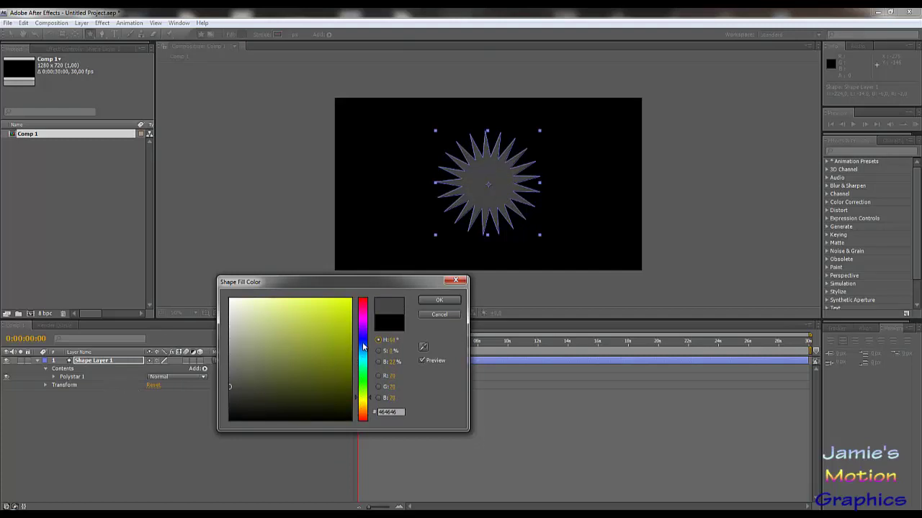
{"action": "left_click", "coordinate": [363, 342]}
{"action": "left_click", "coordinate": [239, 396]}
{"action": "left_click_drag", "start_coordinate": [240, 396], "coordinate": [245, 389]}
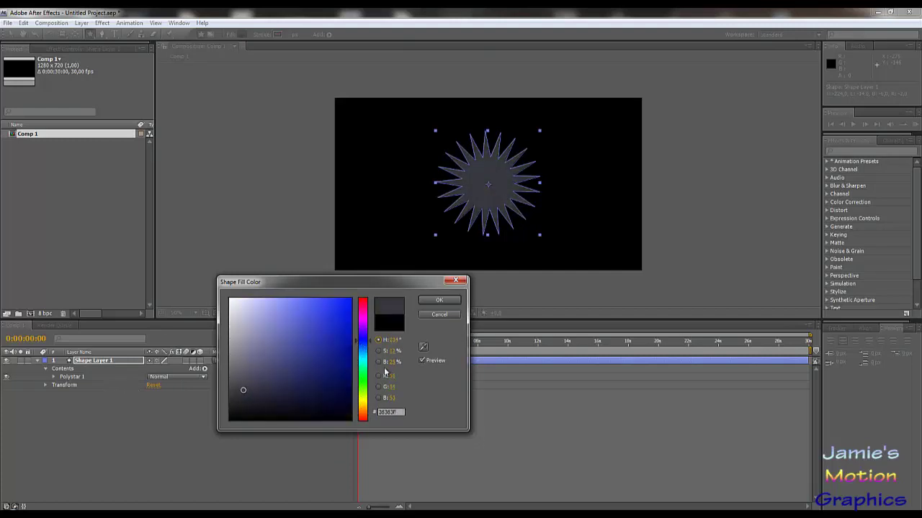
{"action": "left_click", "coordinate": [439, 301]}
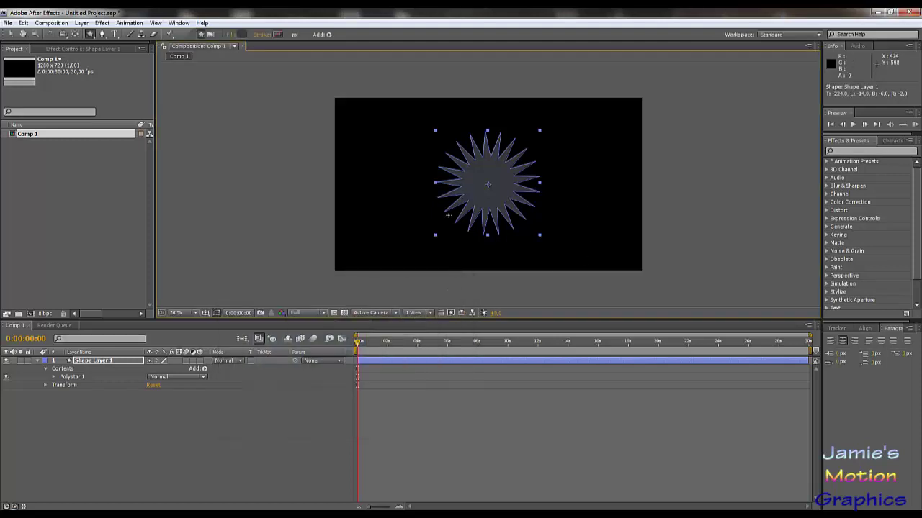
View at 100%, expand Polystar Path 1, and set the star's Rotation to 0
{"action": "key", "text": "period"}
{"action": "key", "text": "period"}
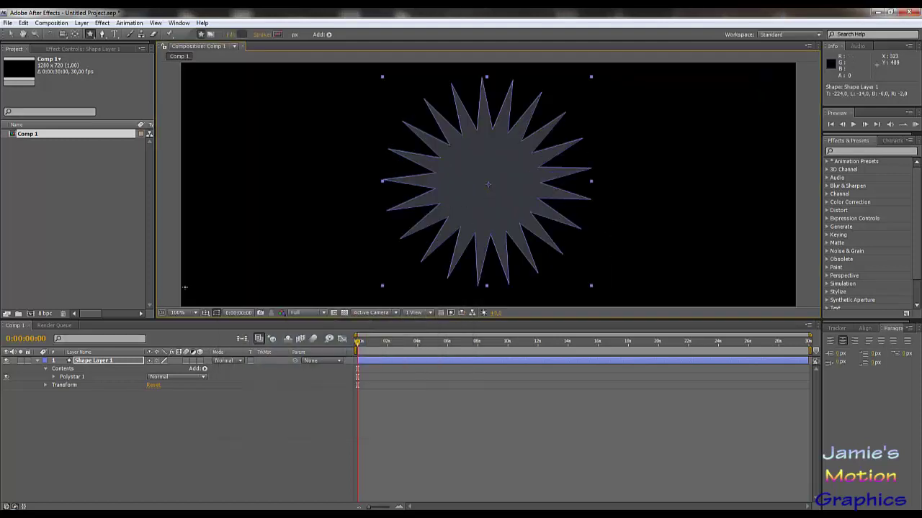
{"action": "left_click", "coordinate": [54, 377]}
{"action": "left_click", "coordinate": [62, 385]}
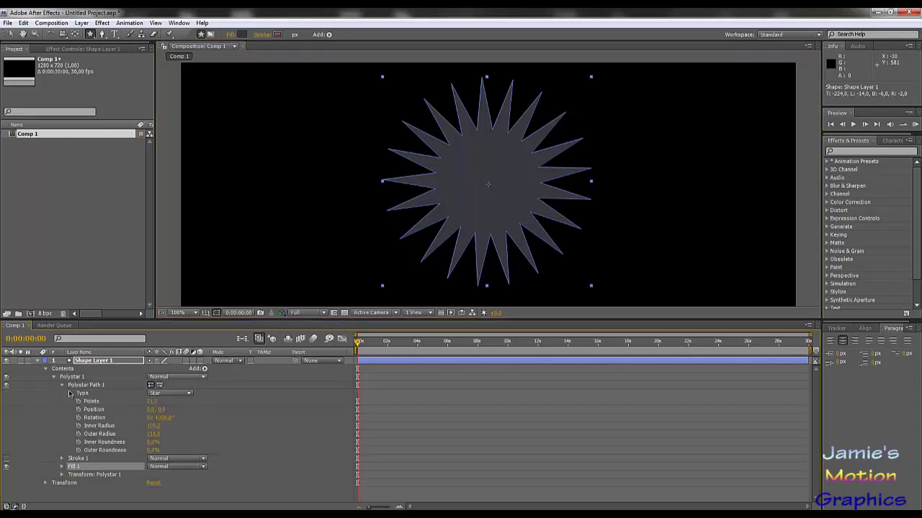
{"action": "left_click", "coordinate": [155, 401]}
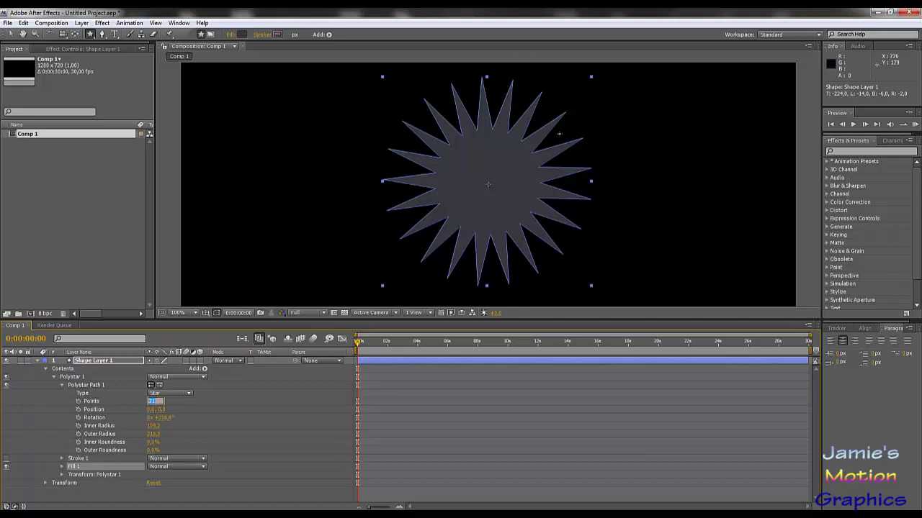
{"action": "left_click", "coordinate": [160, 417]}
{"action": "type", "text": "0"}
{"action": "key", "text": "Return"}
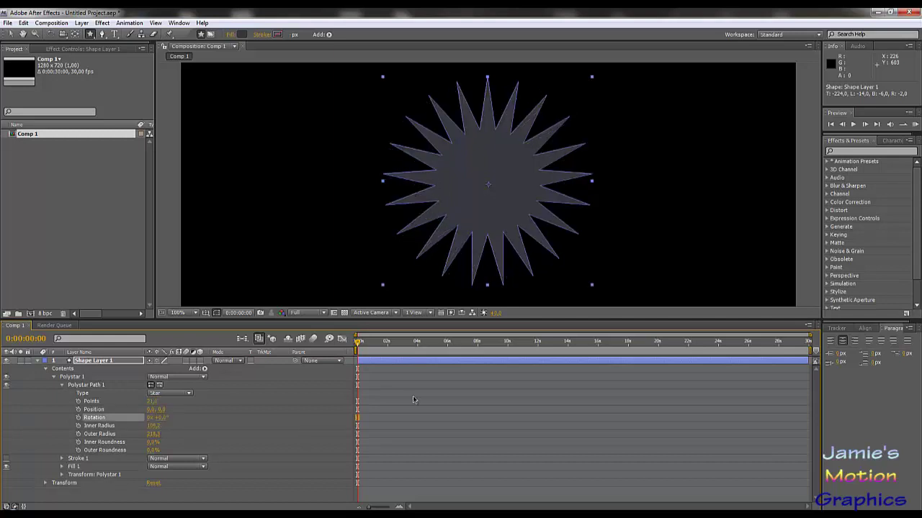
Set the star's Inner Radius to 100 and Outer Radius to 200
{"action": "left_click", "coordinate": [160, 426]}
{"action": "type", "text": "10"}
{"action": "key", "text": "Tab"}
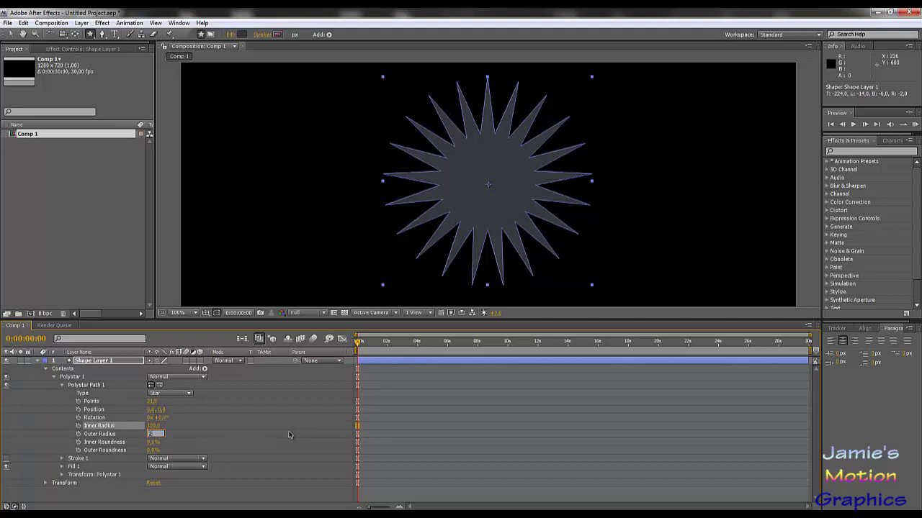
{"action": "type", "text": "200"}
{"action": "key", "text": "Return"}
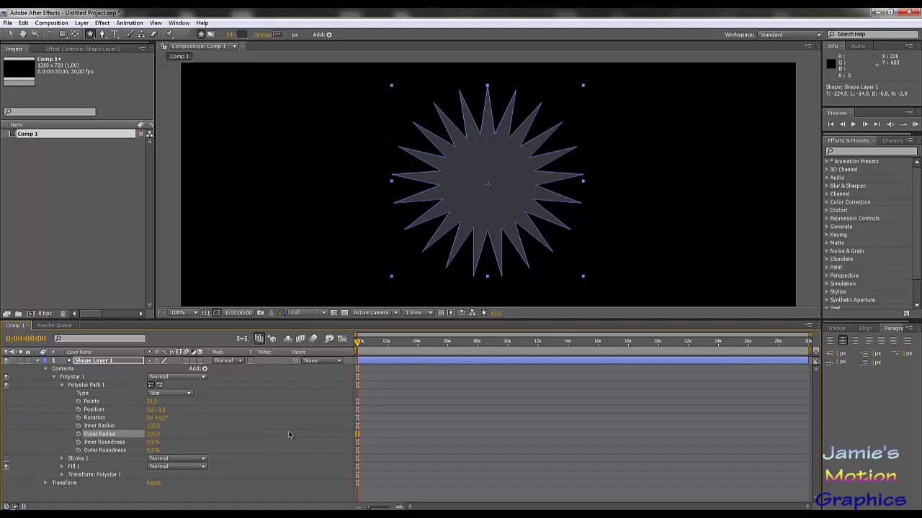
Set the Polystar 1 transform Position to 0,0
{"action": "left_click", "coordinate": [62, 475]}
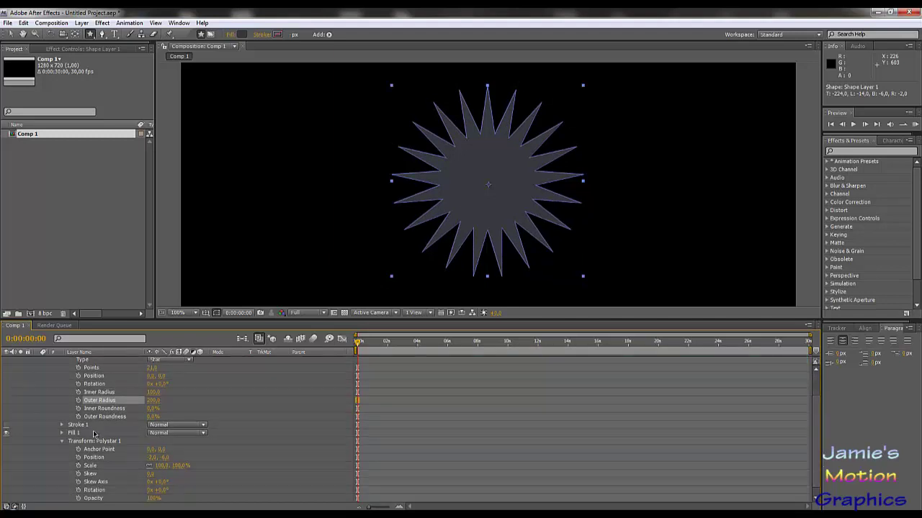
{"action": "left_click", "coordinate": [154, 457]}
{"action": "key", "text": "Tab"}
{"action": "type", "text": "0"}
{"action": "key", "text": "Tab"}
{"action": "scroll", "coordinate": [281, 416], "scroll_direction": "down", "scroll_amount": 1}
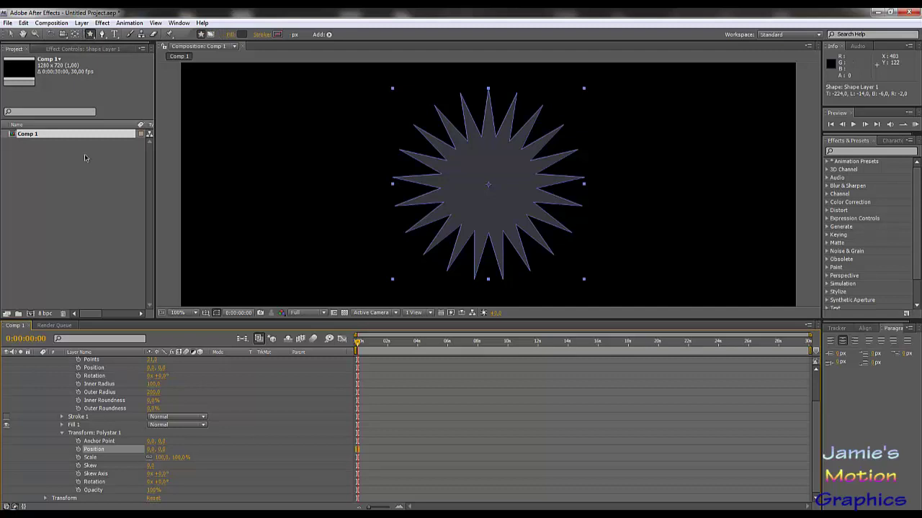
Draw a circle to the right of the star with the Ellipse Tool
{"action": "scroll", "coordinate": [91, 373], "scroll_direction": "up", "scroll_amount": 3}
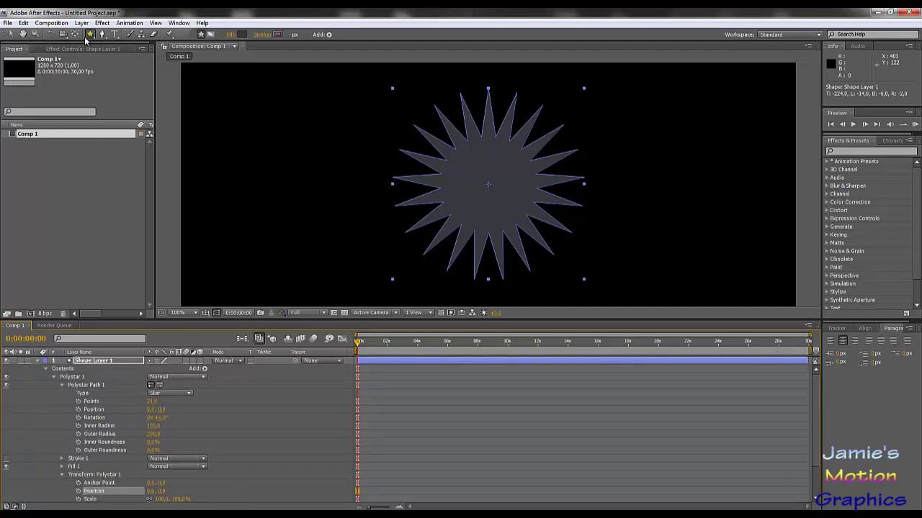
{"action": "left_click_drag", "start_coordinate": [89, 35], "coordinate": [146, 62]}
{"action": "left_click_drag", "start_coordinate": [613, 200], "coordinate": [675, 136]}
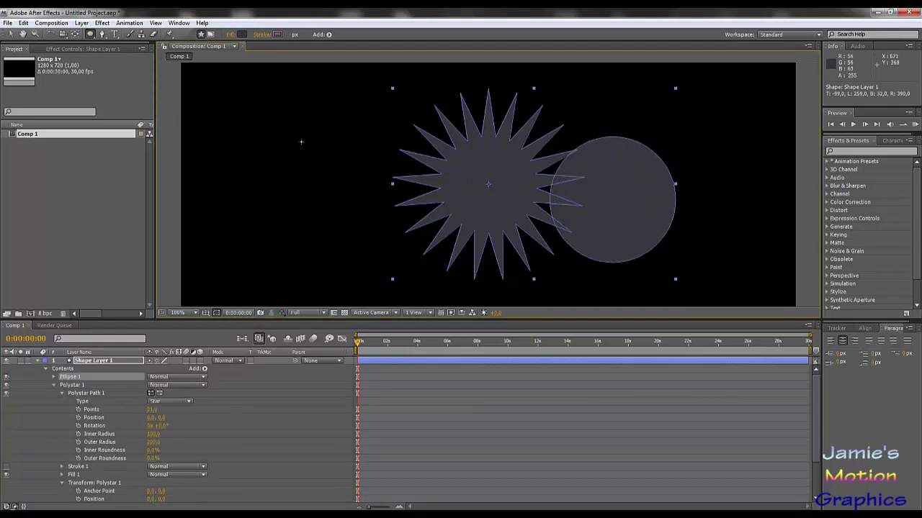
Set the Ellipse 1 transform Position to 0,0 to centre it on the star
{"action": "left_click", "coordinate": [54, 377]}
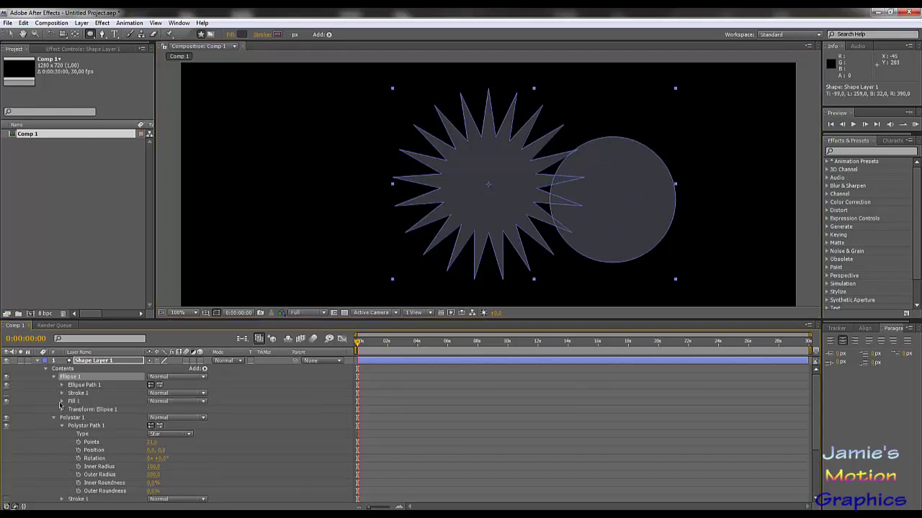
{"action": "left_click", "coordinate": [61, 409]}
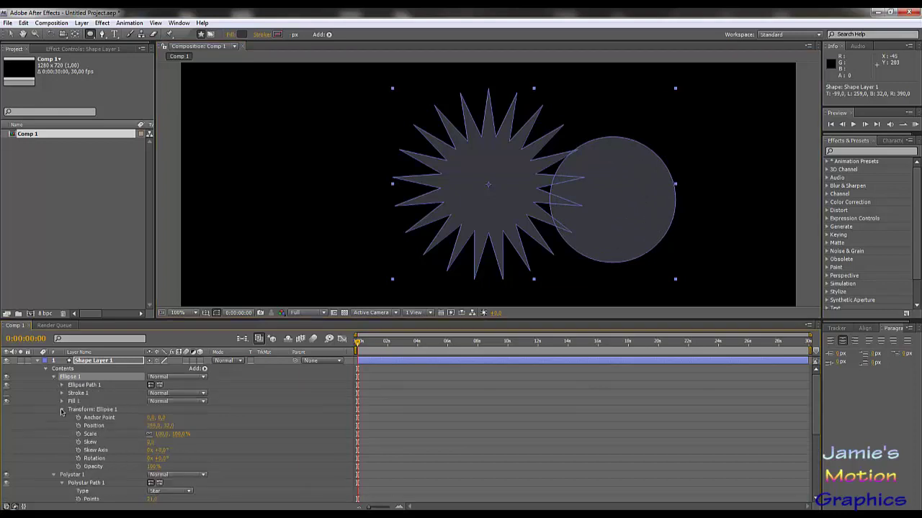
{"action": "left_click", "coordinate": [154, 426]}
{"action": "type", "text": "0"}
{"action": "key", "text": "Tab"}
{"action": "type", "text": "0"}
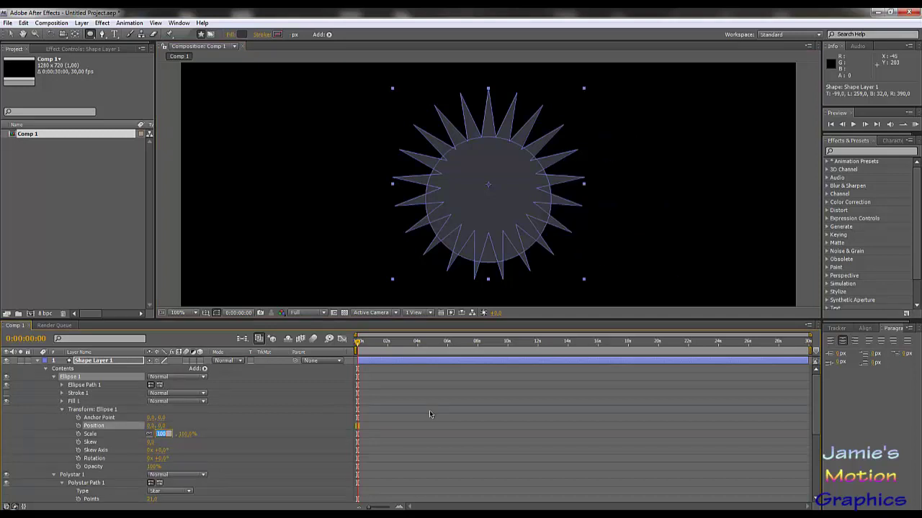
{"action": "key", "text": "Tab"}
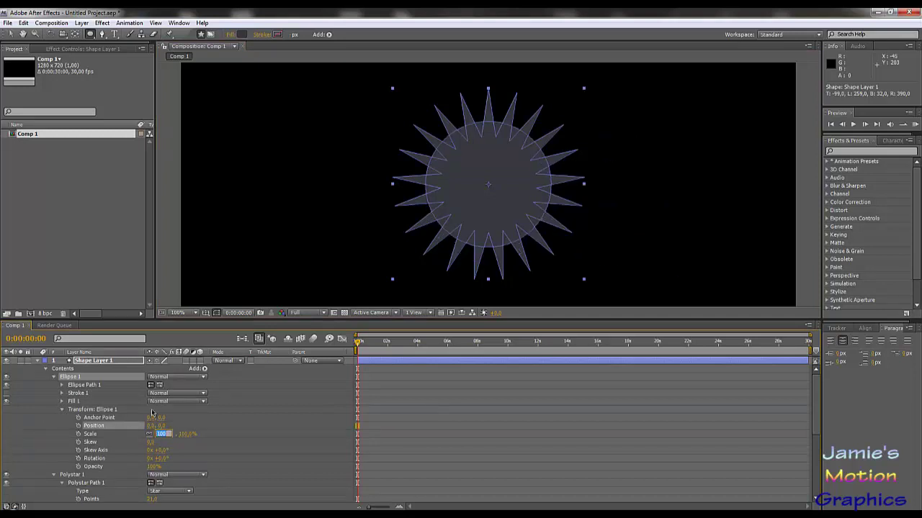
{"action": "left_click", "coordinate": [62, 385]}
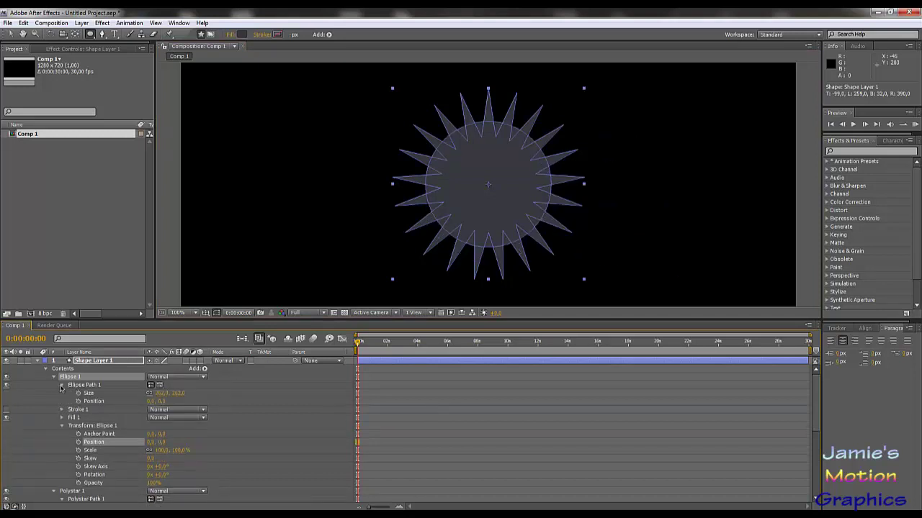
Enter 260 as the Ellipse Path 1 Size, making the circle 260 × 260
{"action": "left_click", "coordinate": [161, 394]}
{"action": "key", "text": "Return"}
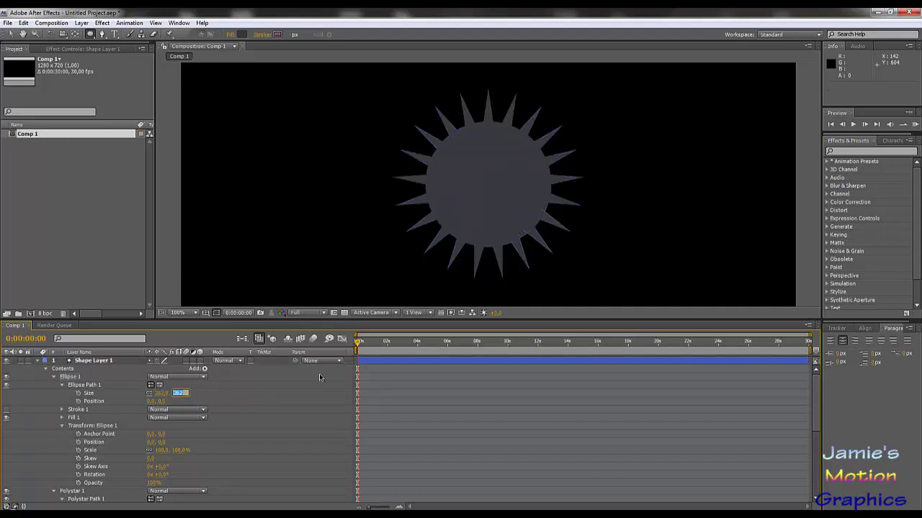
{"action": "type", "text": "260"}
{"action": "key", "text": "Return"}
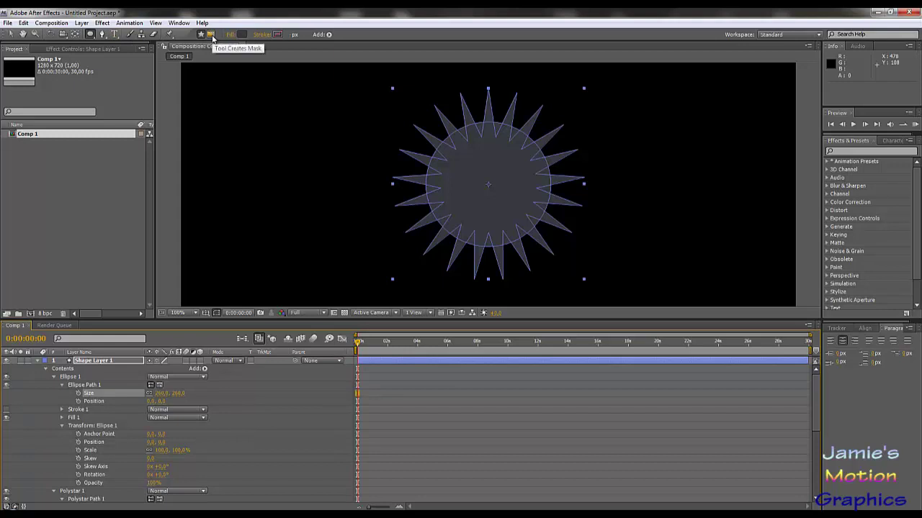
Enable Tool Creates Mask and draw a circular Mask 1 over the star
{"action": "left_click", "coordinate": [210, 34]}
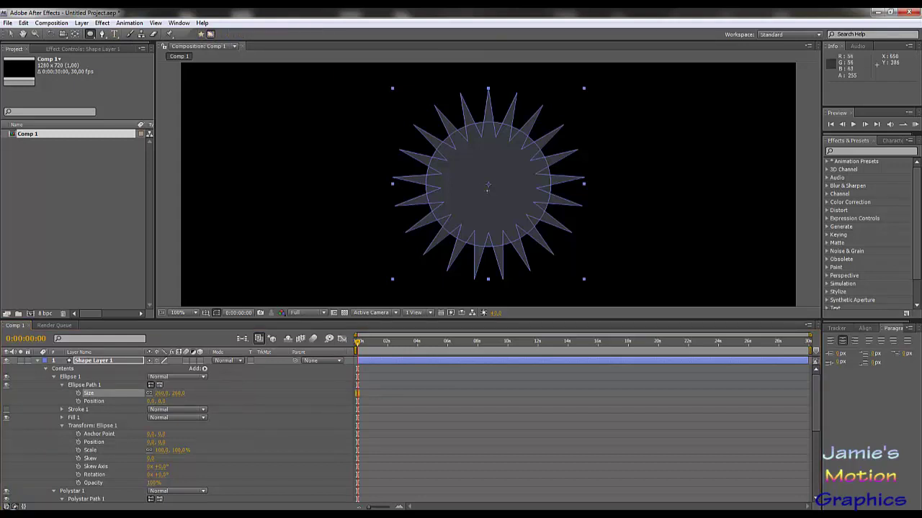
{"action": "left_click_drag", "start_coordinate": [489, 185], "coordinate": [563, 107]}
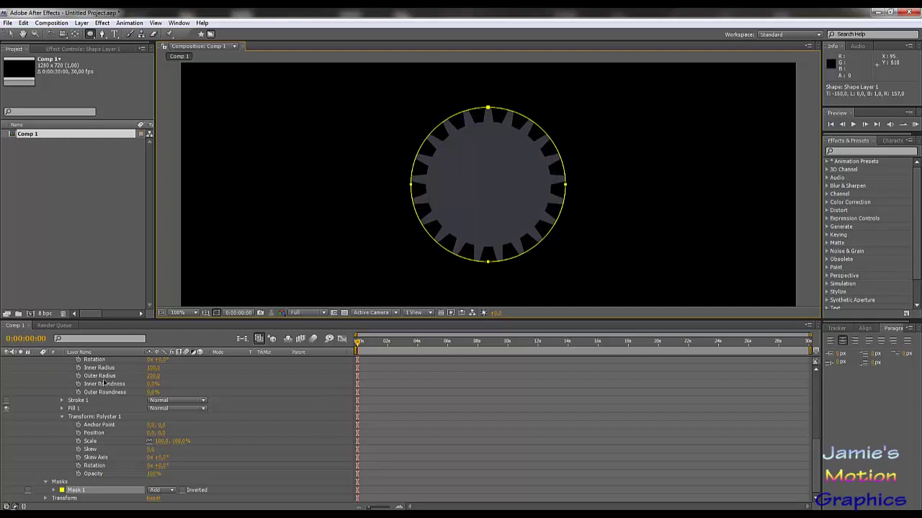
{"action": "left_click", "coordinate": [54, 491]}
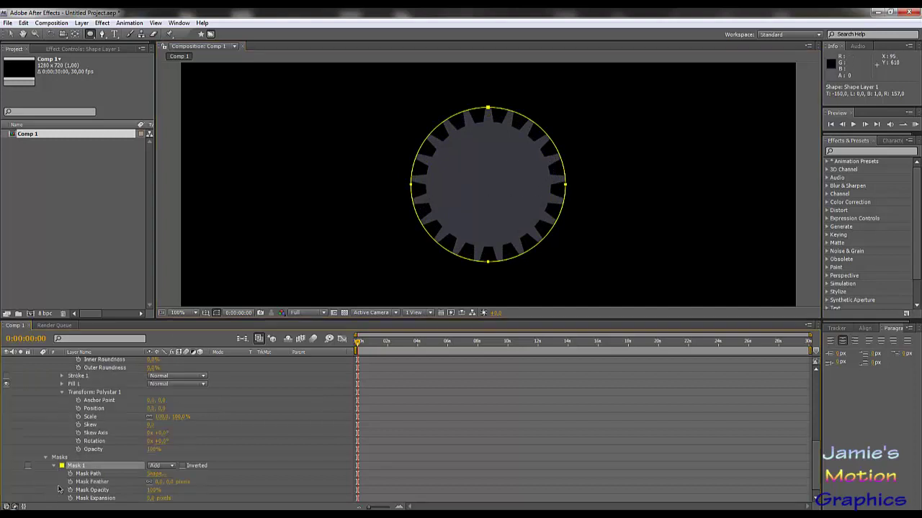
Set Mask 1's bounding box to Top/Left -180 and Right/Bottom 180
{"action": "key", "text": "ctrl+shift+m"}
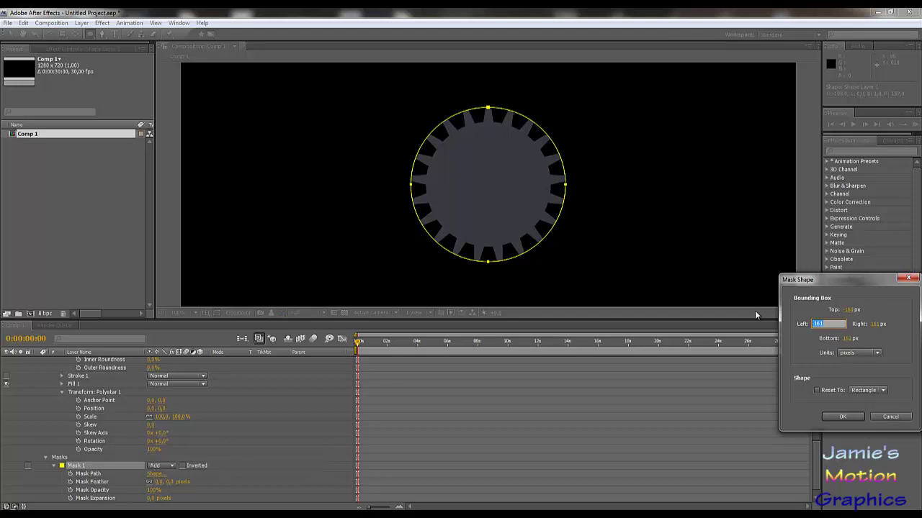
{"action": "type", "text": "-162"}
{"action": "key", "text": "shift+Tab"}
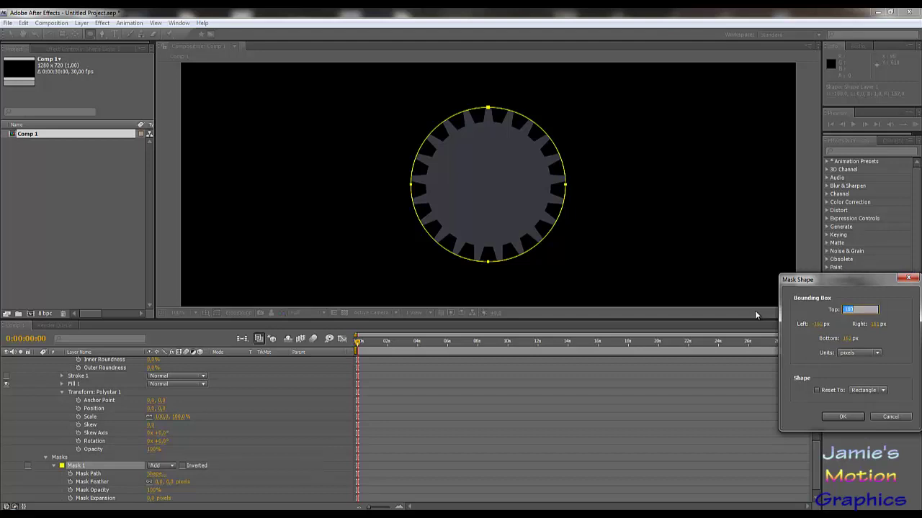
{"action": "type", "text": "-180"}
{"action": "key", "text": "Tab"}
{"action": "type", "text": "180"}
{"action": "key", "text": "Tab"}
{"action": "type", "text": "180"}
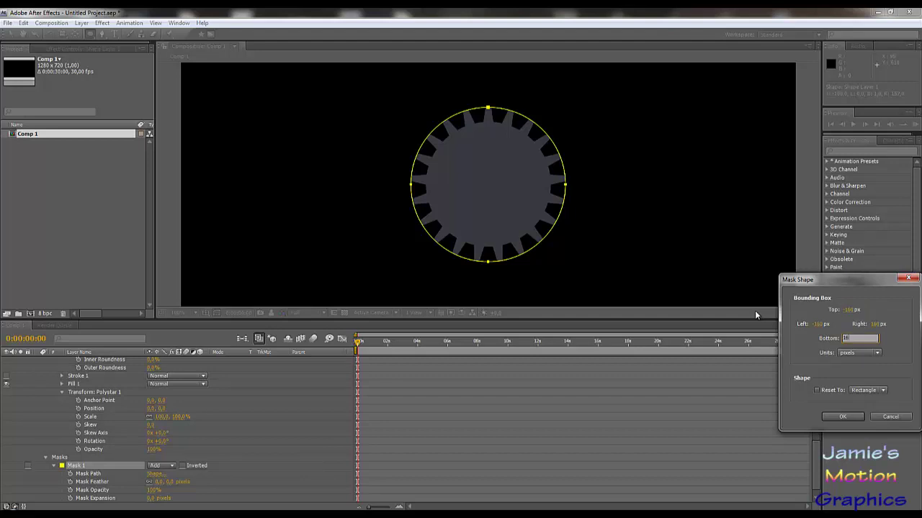
{"action": "key", "text": "Return"}
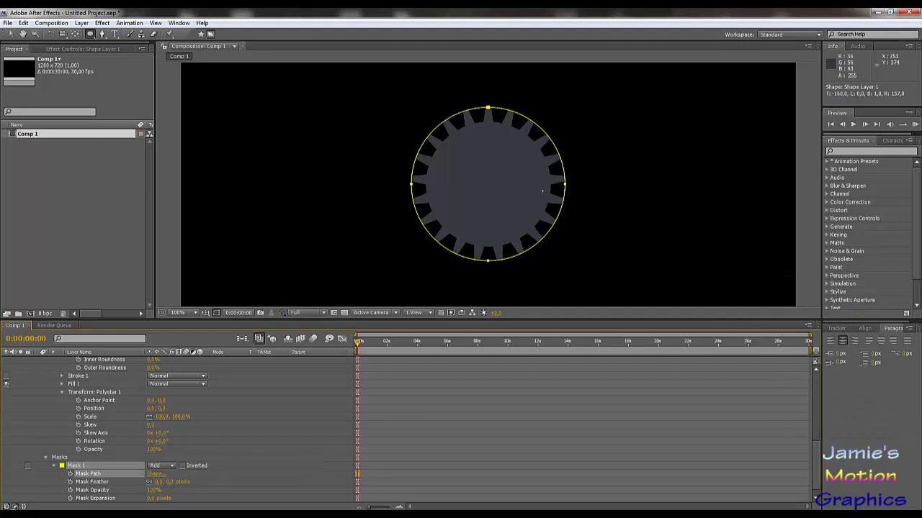
At 200% zoom, scrub the Ellipse Path 1 Size down to 244 and deselect the layer
{"action": "key", "text": "period"}
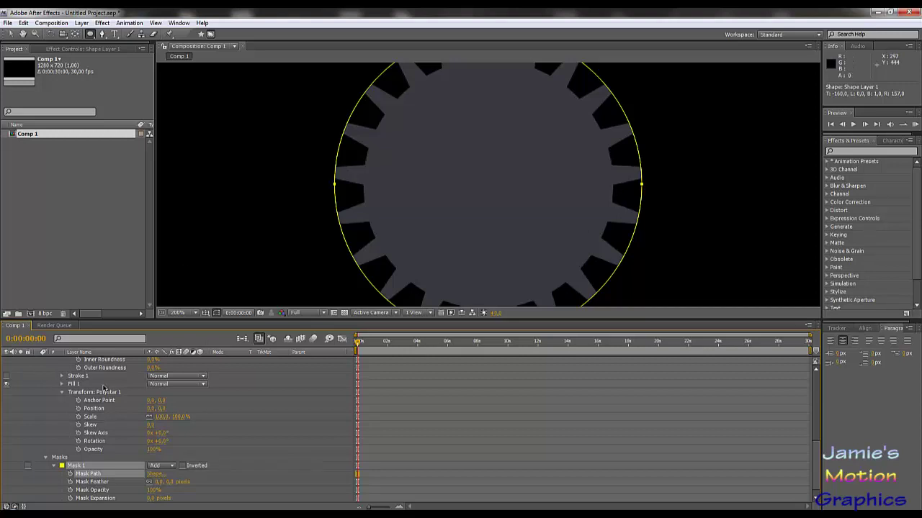
{"action": "scroll", "coordinate": [103, 389], "scroll_direction": "up", "scroll_amount": 5}
{"action": "scroll", "coordinate": [103, 389], "scroll_direction": "up", "scroll_amount": 6}
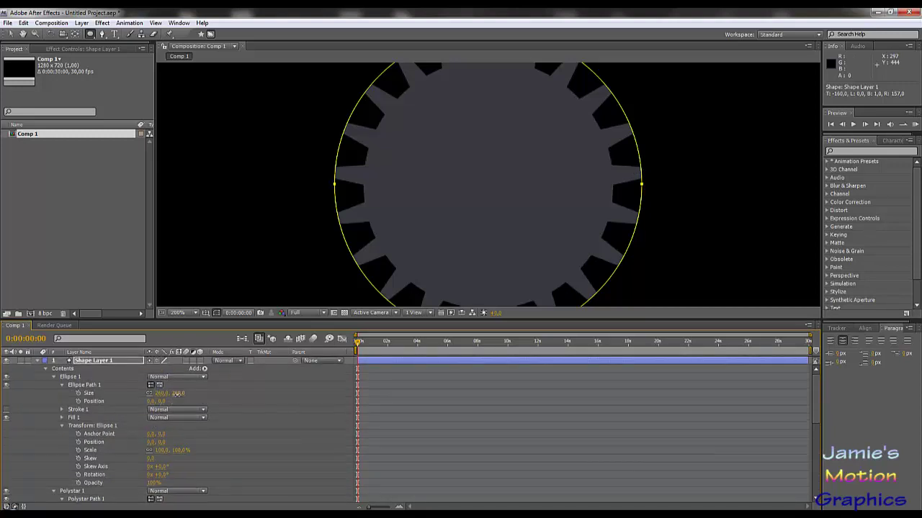
{"action": "left_click_drag", "start_coordinate": [175, 394], "coordinate": [170, 395]}
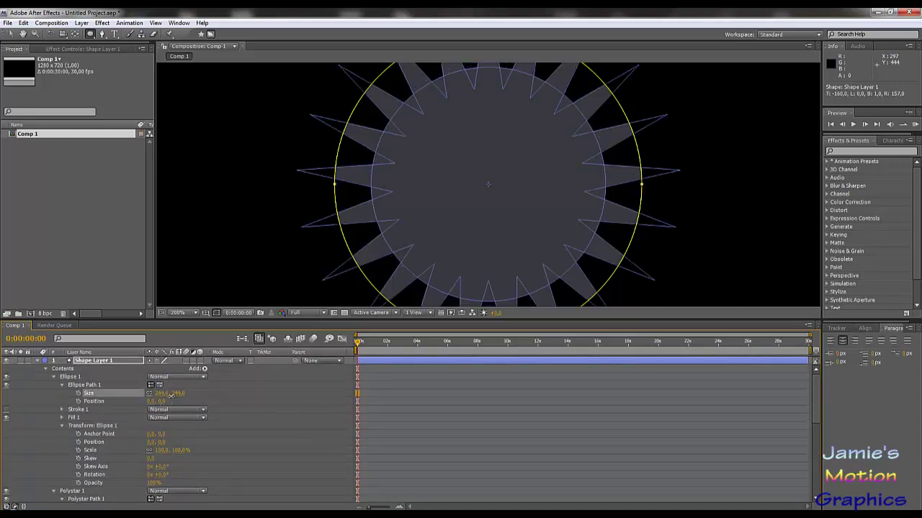
{"action": "left_click", "coordinate": [251, 407]}
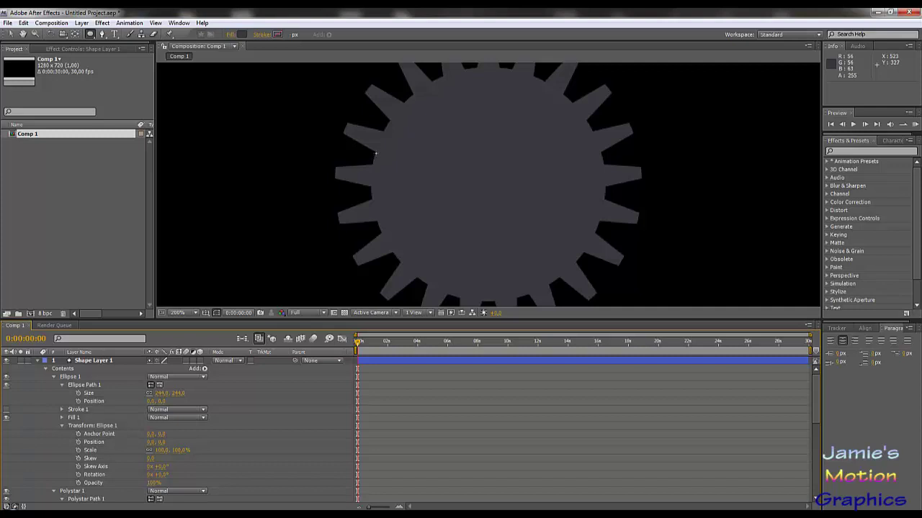
Scrub Mask 1's Mask Expansion to -10 px, then deselect to inspect the gear
{"action": "scroll", "coordinate": [114, 461], "scroll_direction": "down", "scroll_amount": 5}
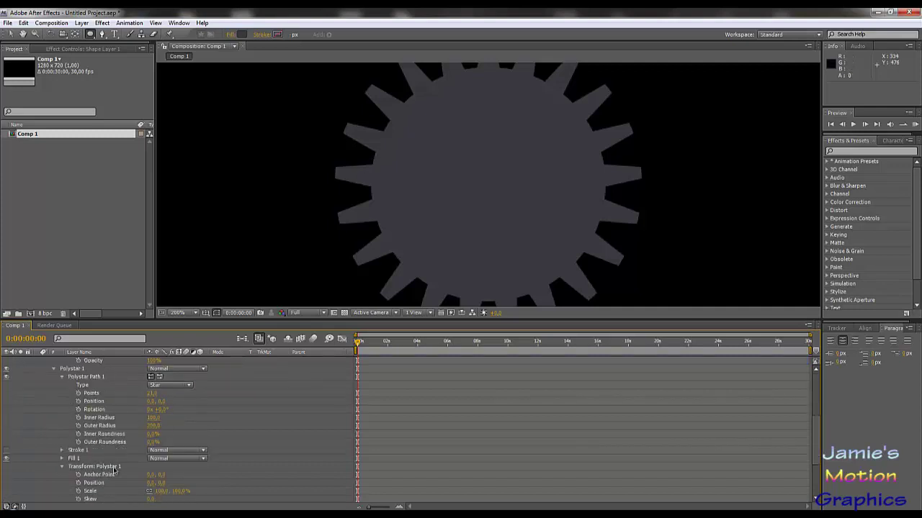
{"action": "scroll", "coordinate": [115, 475], "scroll_direction": "down", "scroll_amount": 4}
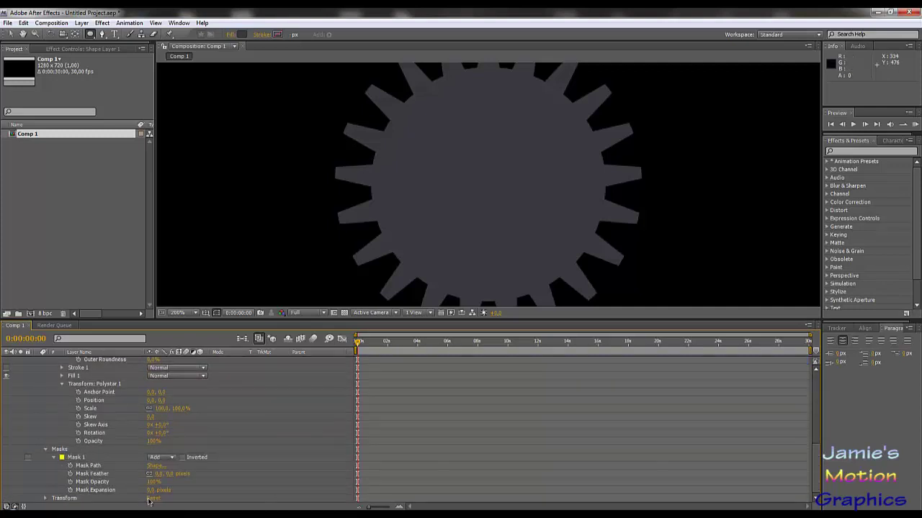
{"action": "left_click", "coordinate": [147, 491]}
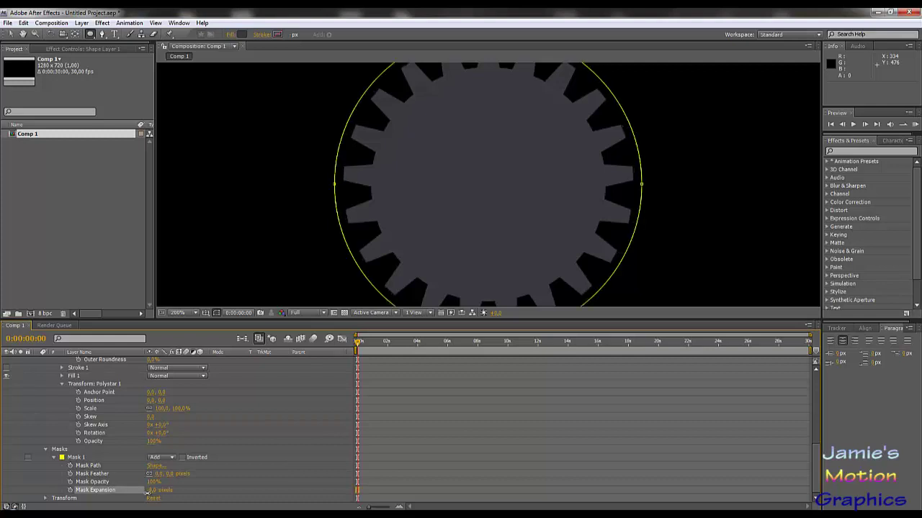
{"action": "left_click_drag", "start_coordinate": [146, 492], "coordinate": [146, 493]}
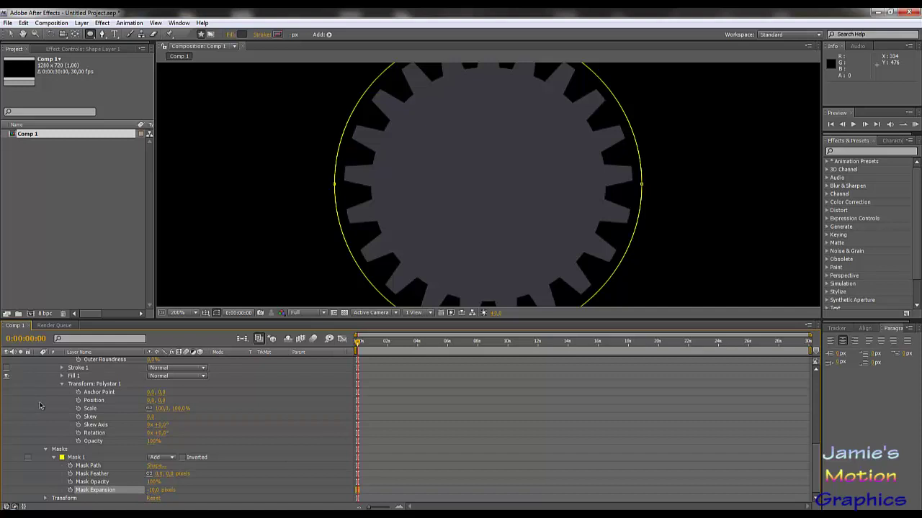
{"action": "left_click", "coordinate": [83, 273]}
{"action": "left_click", "coordinate": [268, 420]}
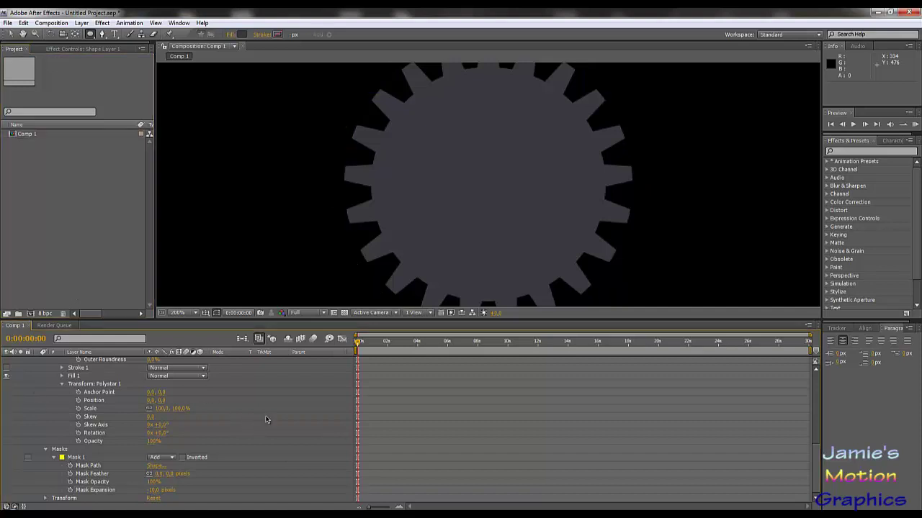
{"action": "scroll", "coordinate": [499, 162], "scroll_direction": "down", "scroll_amount": 3}
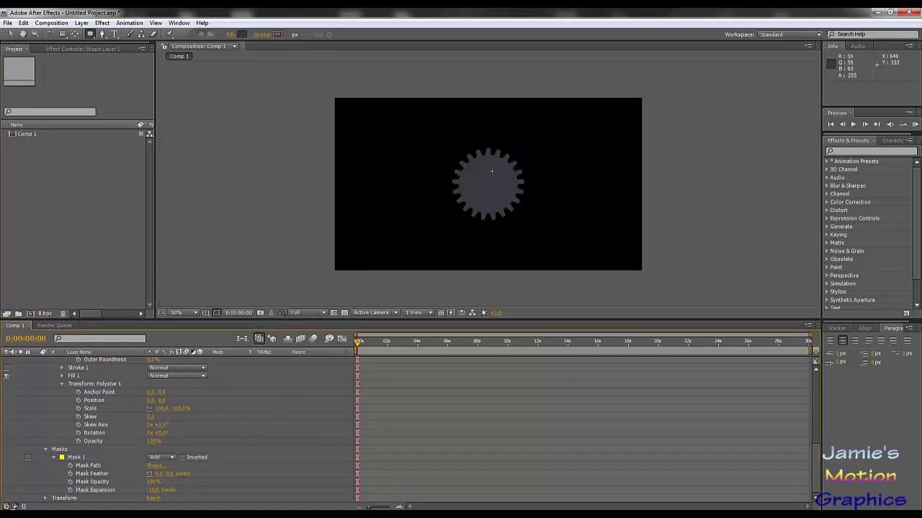
{"action": "scroll", "coordinate": [492, 171], "scroll_direction": "up", "scroll_amount": 3}
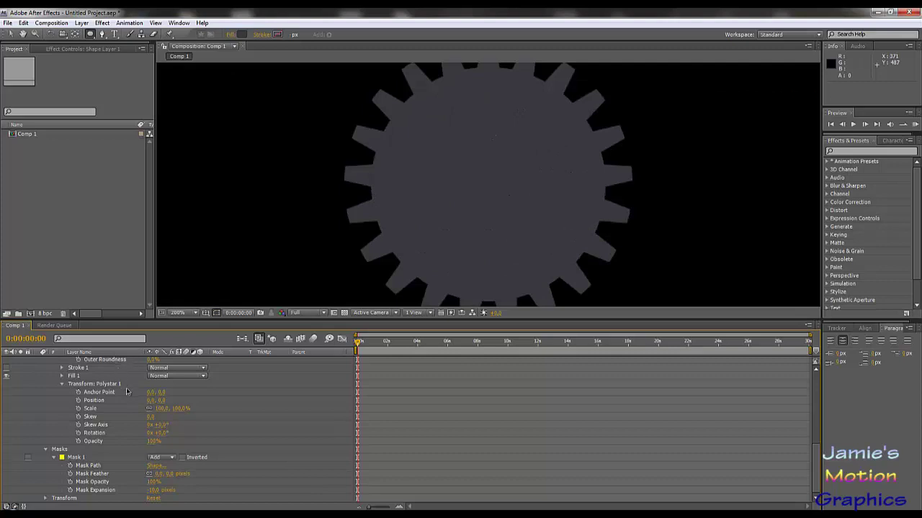
{"action": "scroll", "coordinate": [126, 392], "scroll_direction": "up", "scroll_amount": 3}
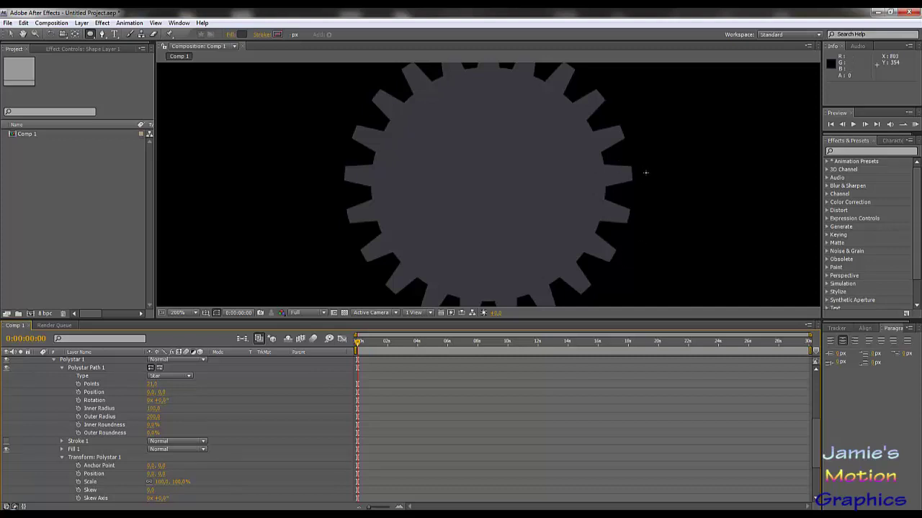
Reveal the gear's masks and duplicate Mask 1 into Mask 2 with Ctrl+D
{"action": "scroll", "coordinate": [481, 162], "scroll_direction": "down", "scroll_amount": 2}
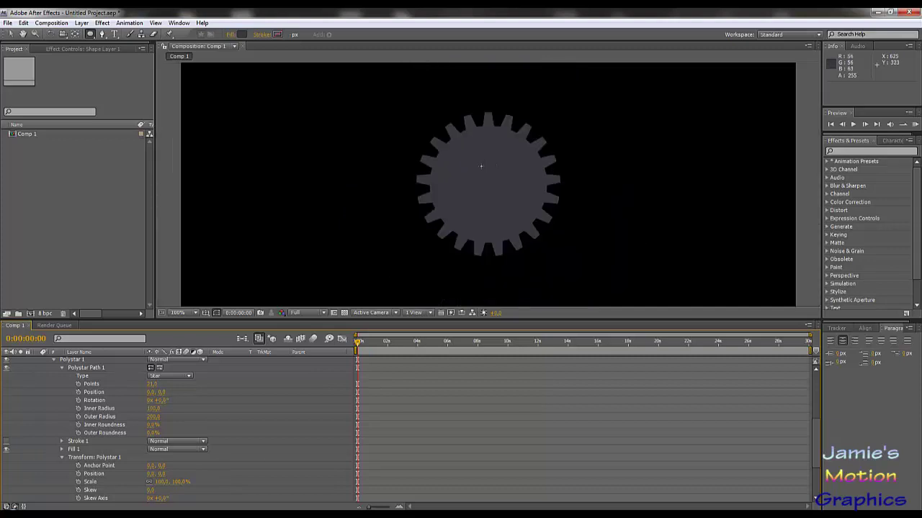
{"action": "scroll", "coordinate": [485, 137], "scroll_direction": "up", "scroll_amount": 2}
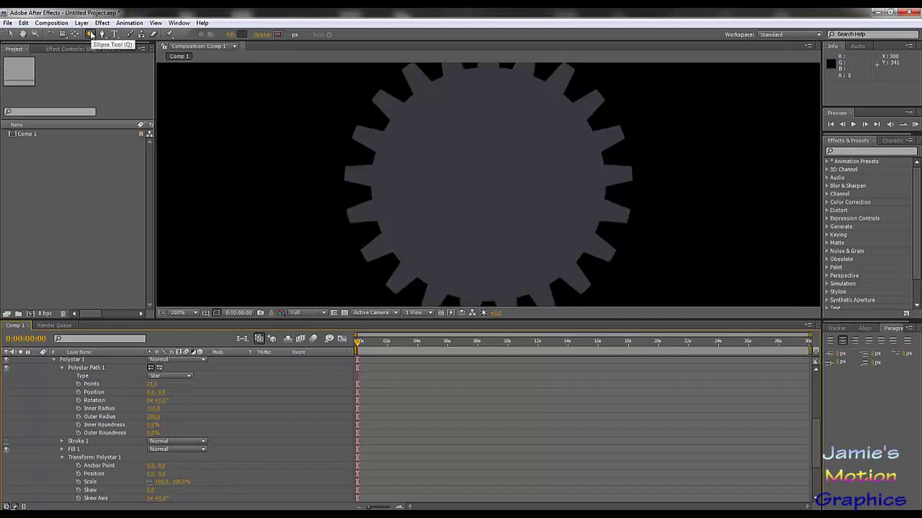
{"action": "double_click", "coordinate": [91, 34]}
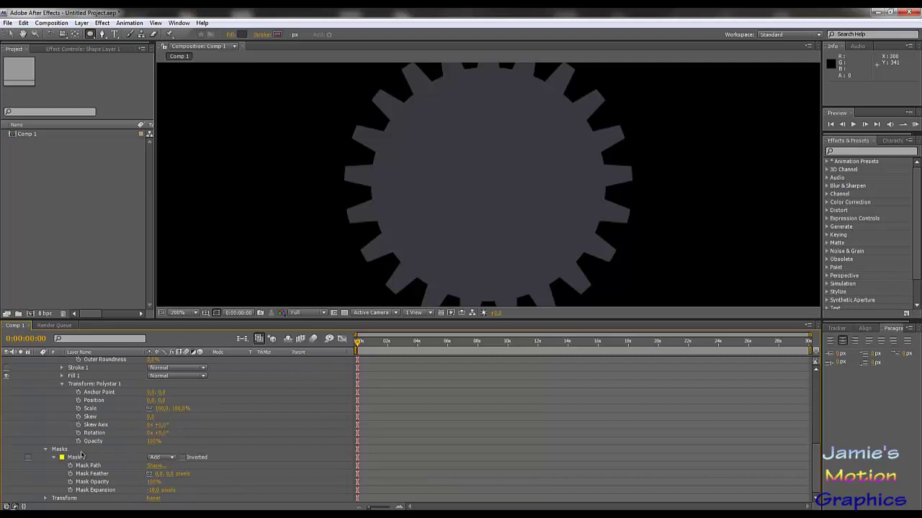
{"action": "left_click", "coordinate": [78, 459]}
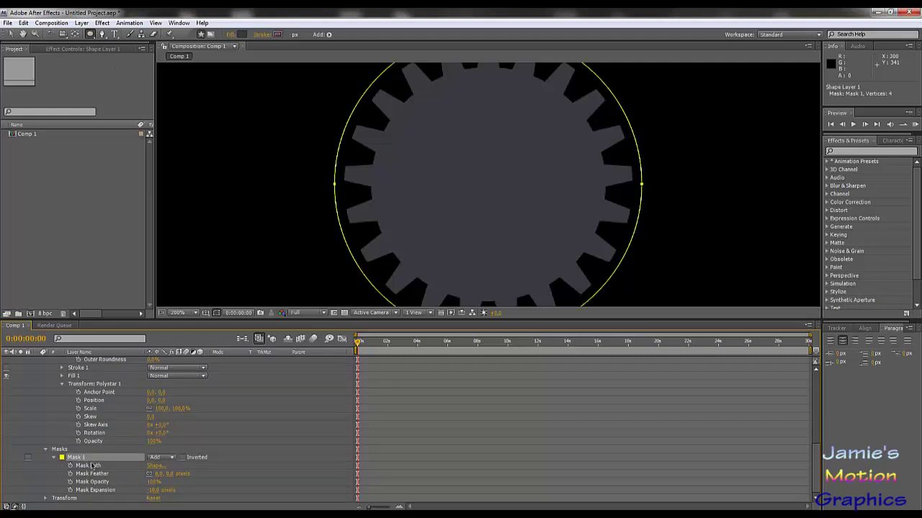
{"action": "left_click", "coordinate": [72, 498]}
{"action": "scroll", "coordinate": [74, 501], "scroll_direction": "up", "scroll_amount": 1}
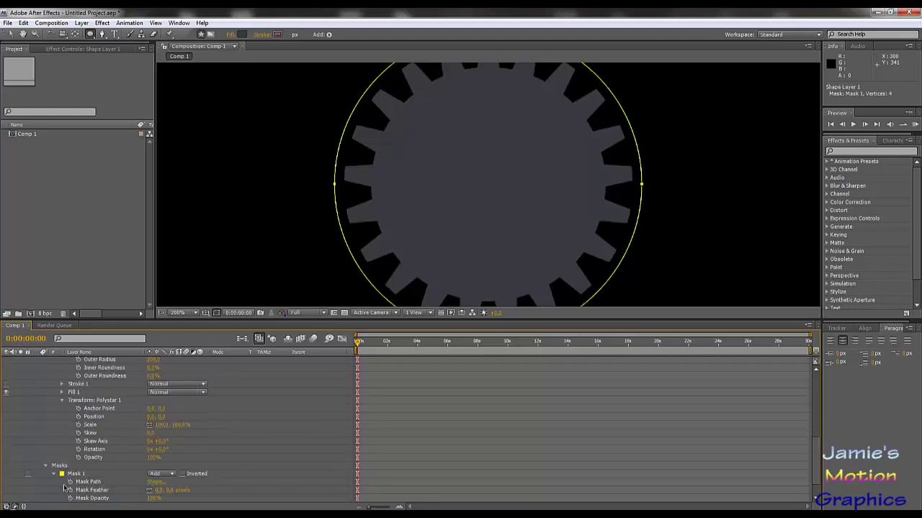
{"action": "key", "text": "ctrl+d"}
Set Mask 2 to Subtract with a -141 px expansion to punch the centre hole
{"action": "left_click", "coordinate": [54, 491]}
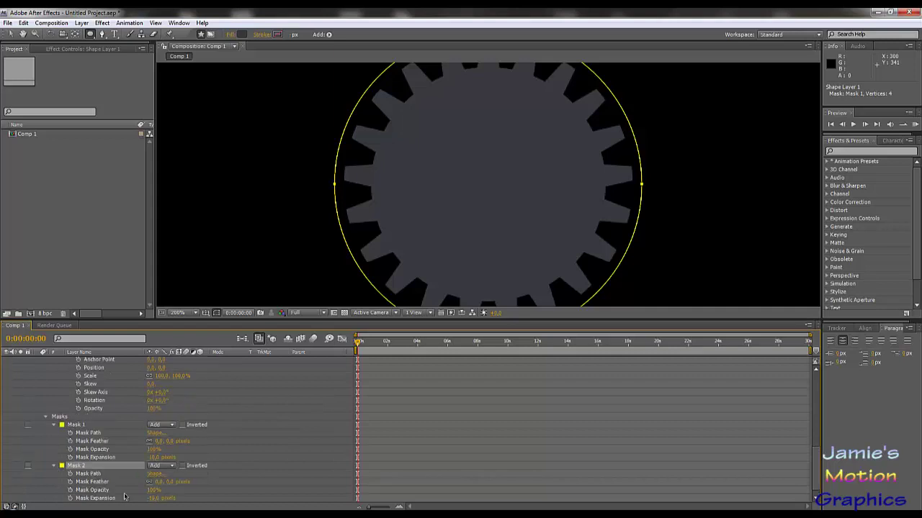
{"action": "left_click_drag", "start_coordinate": [152, 499], "coordinate": [124, 499]}
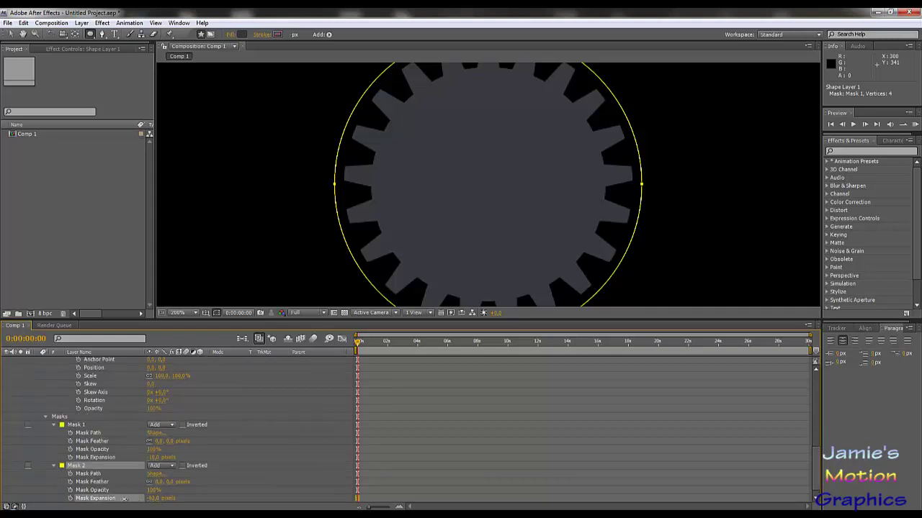
{"action": "left_click", "coordinate": [172, 465]}
{"action": "left_click", "coordinate": [171, 461]}
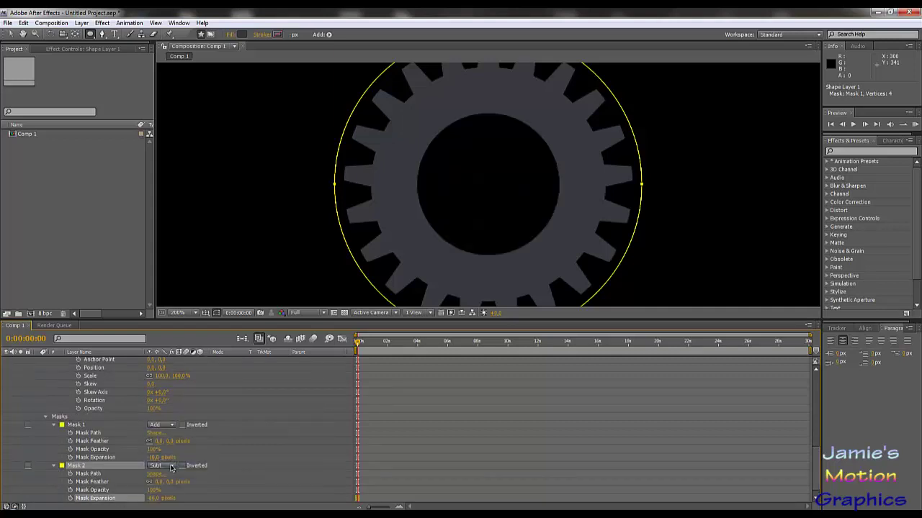
{"action": "left_click_drag", "start_coordinate": [153, 499], "coordinate": [125, 499]}
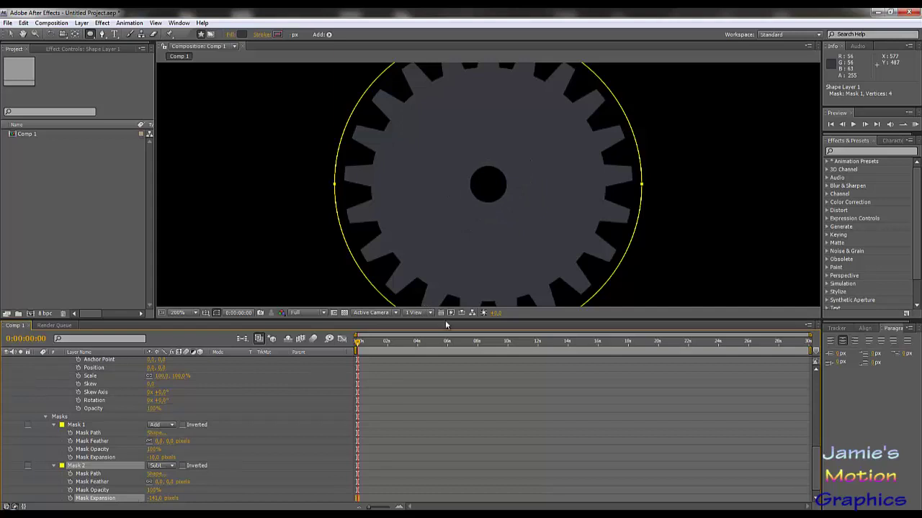
{"action": "scroll", "coordinate": [509, 193], "scroll_direction": "down", "scroll_amount": 4}
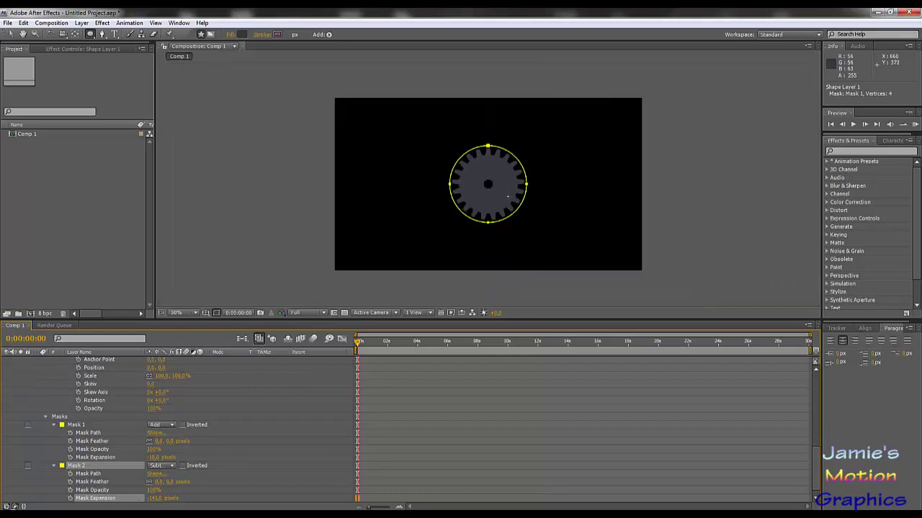
{"action": "scroll", "coordinate": [497, 159], "scroll_direction": "up", "scroll_amount": 4}
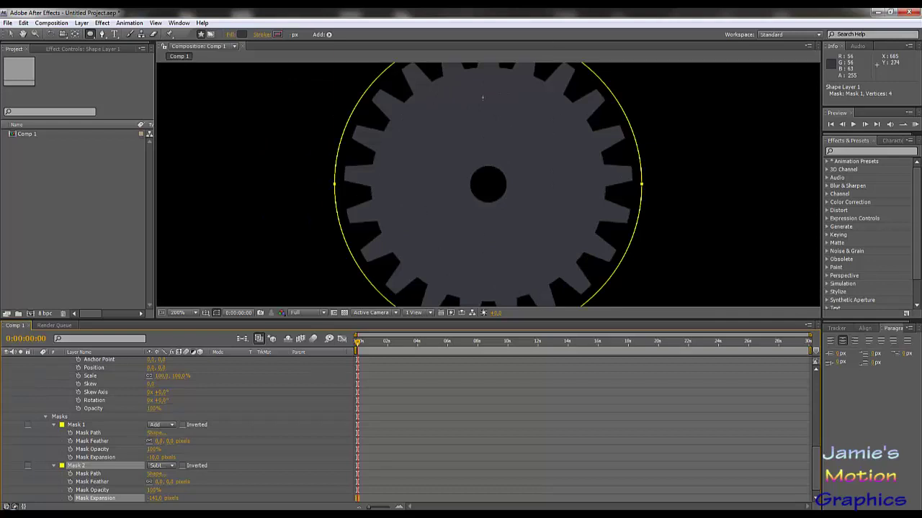
{"action": "scroll", "coordinate": [555, 189], "scroll_direction": "down", "scroll_amount": 2}
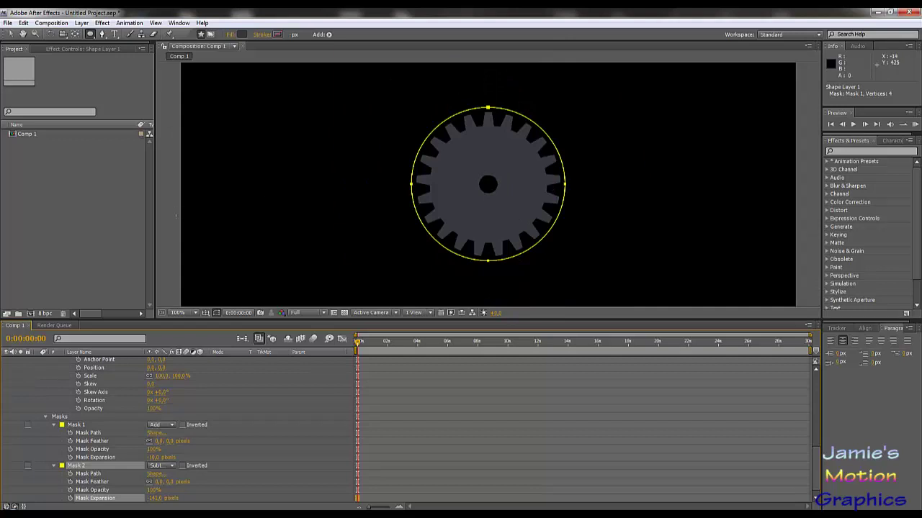
{"action": "left_click", "coordinate": [279, 400]}
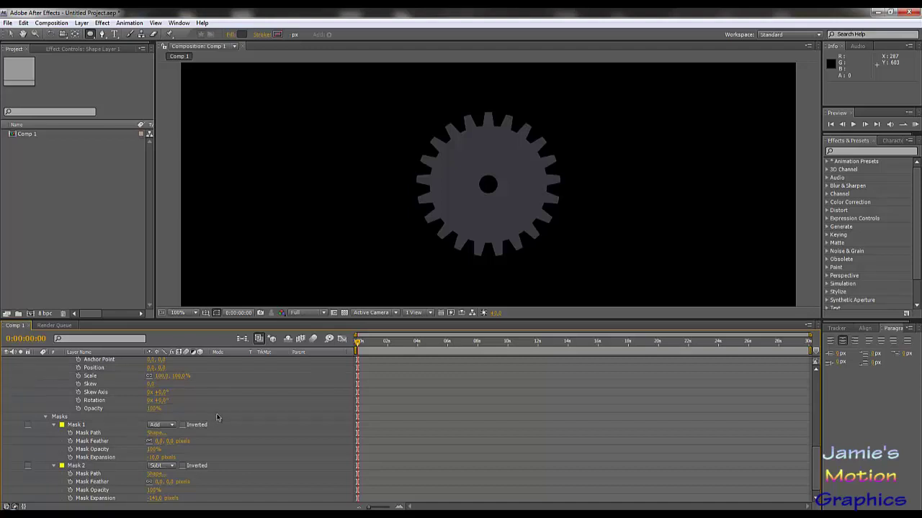
Show the gear layer's Transform properties and reset its Rotation to 0 degrees
{"action": "scroll", "coordinate": [216, 418], "scroll_direction": "down", "scroll_amount": 1}
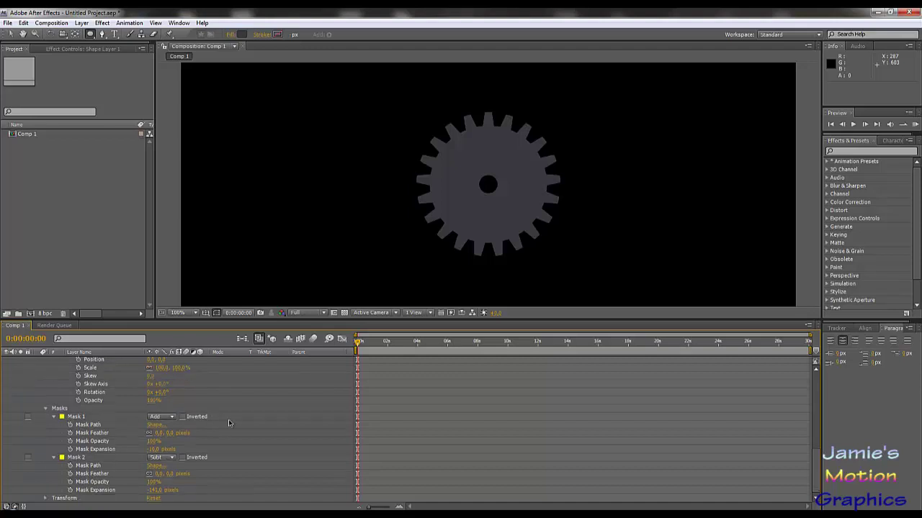
{"action": "left_click", "coordinate": [45, 498]}
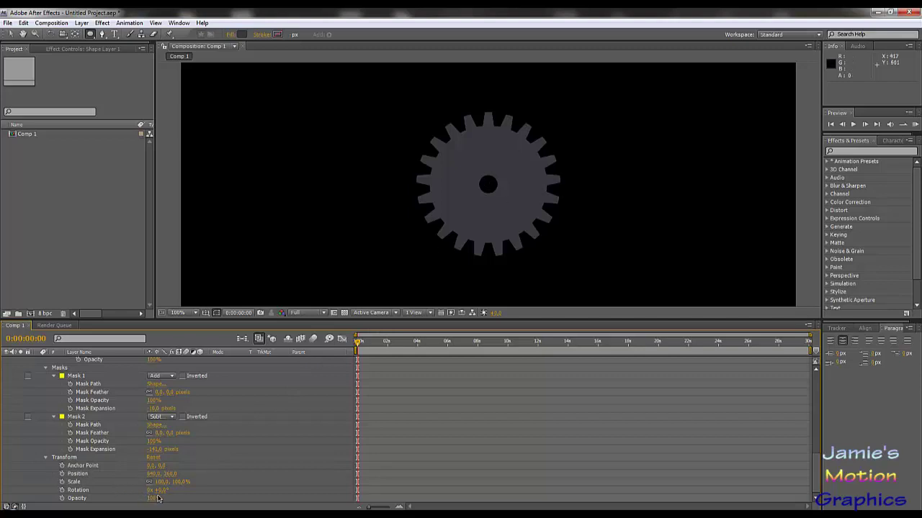
{"action": "left_click_drag", "start_coordinate": [159, 490], "coordinate": [185, 490]}
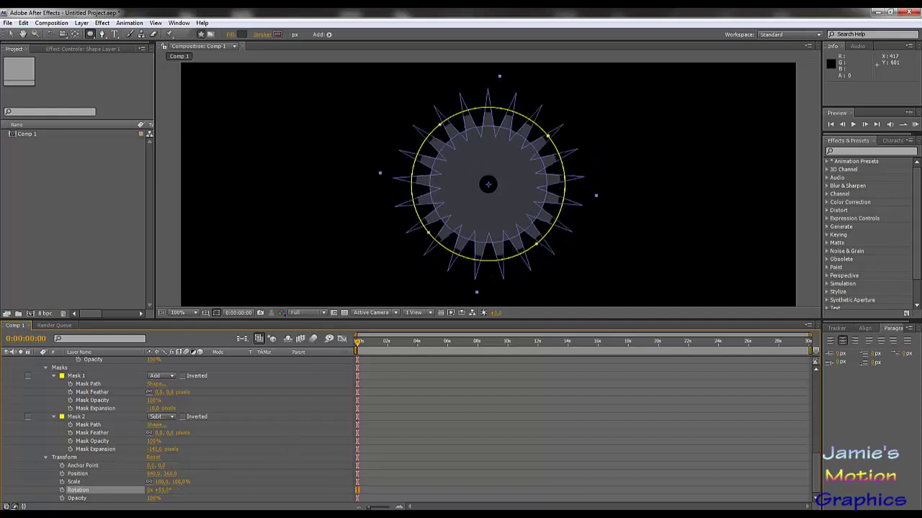
{"action": "left_click", "coordinate": [163, 490]}
{"action": "type", "text": "0"}
{"action": "key", "text": "Return"}
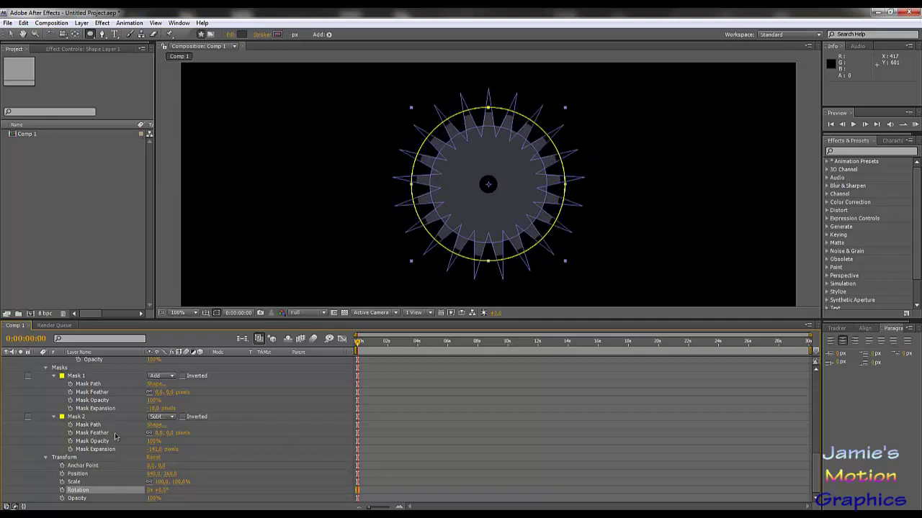
Keyframe Rotation at the start and set 2 full revolutions at about 0:00:05:27
{"action": "left_click", "coordinate": [62, 491]}
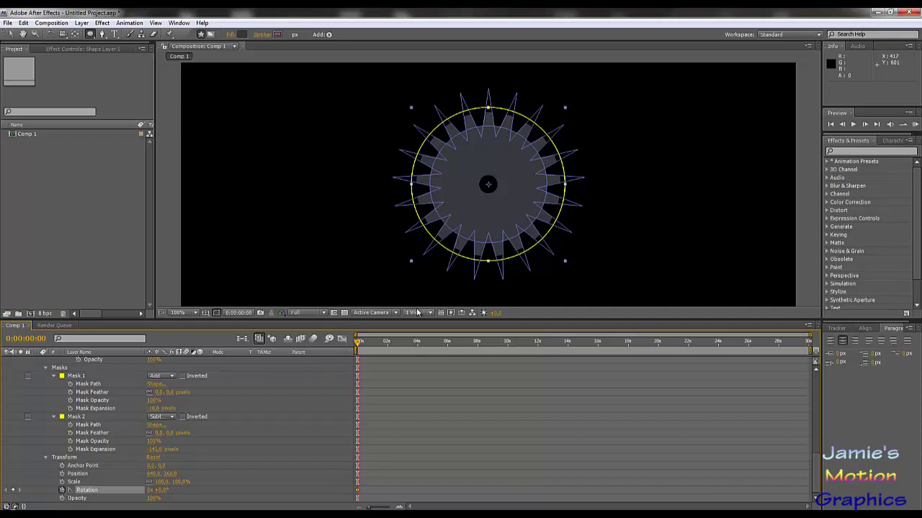
{"action": "left_click", "coordinate": [446, 343]}
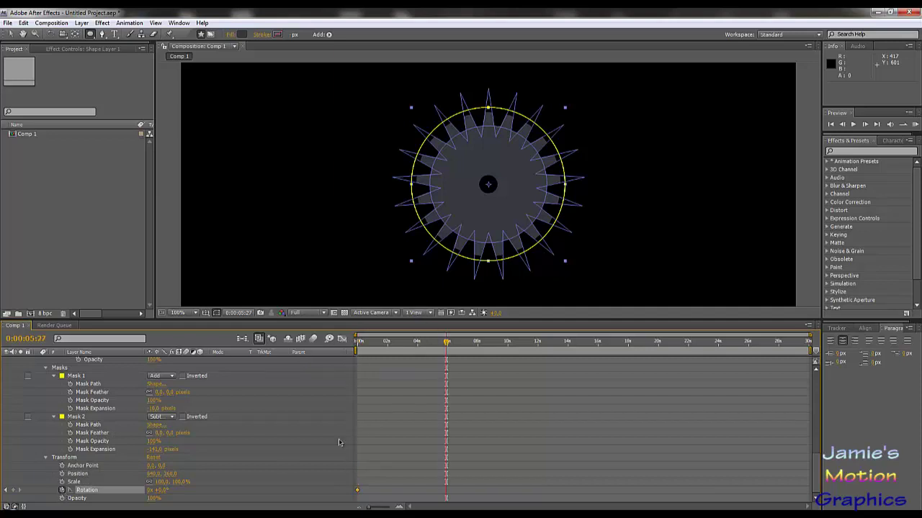
{"action": "left_click", "coordinate": [160, 490]}
{"action": "left_click", "coordinate": [151, 490]}
{"action": "type", "text": "2"}
{"action": "key", "text": "Return"}
Return to the timeline start, deselect the layer and preview the spinning gear
{"action": "left_click", "coordinate": [357, 341]}
{"action": "left_click", "coordinate": [302, 432]}
{"action": "left_click", "coordinate": [854, 126]}
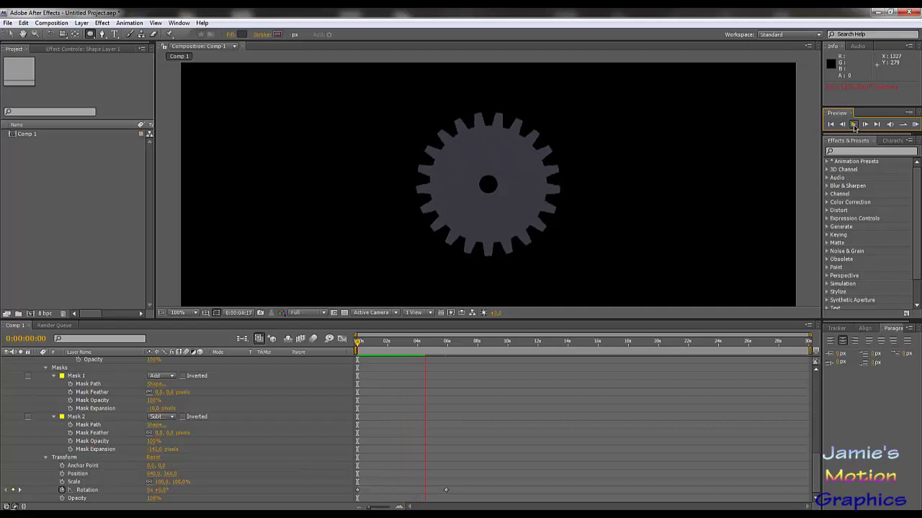
{"action": "left_click", "coordinate": [855, 127]}
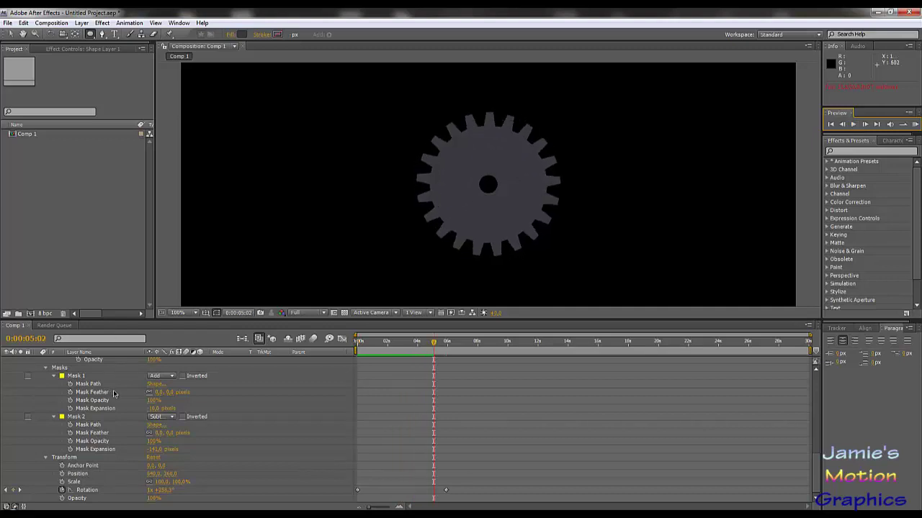
{"action": "scroll", "coordinate": [115, 394], "scroll_direction": "up", "scroll_amount": 10}
Duplicate the gear layer and move the copy right, starting from X position 675
{"action": "left_click", "coordinate": [85, 363]}
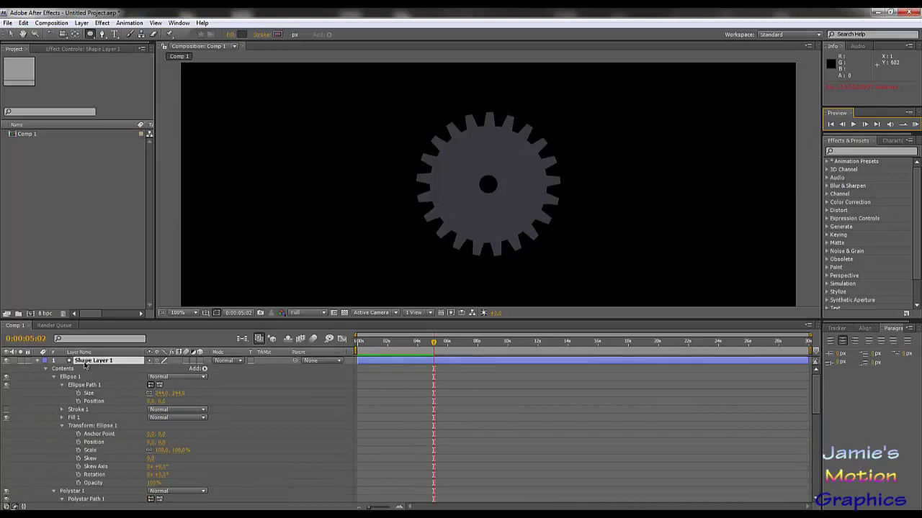
{"action": "key", "text": "ctrl+d"}
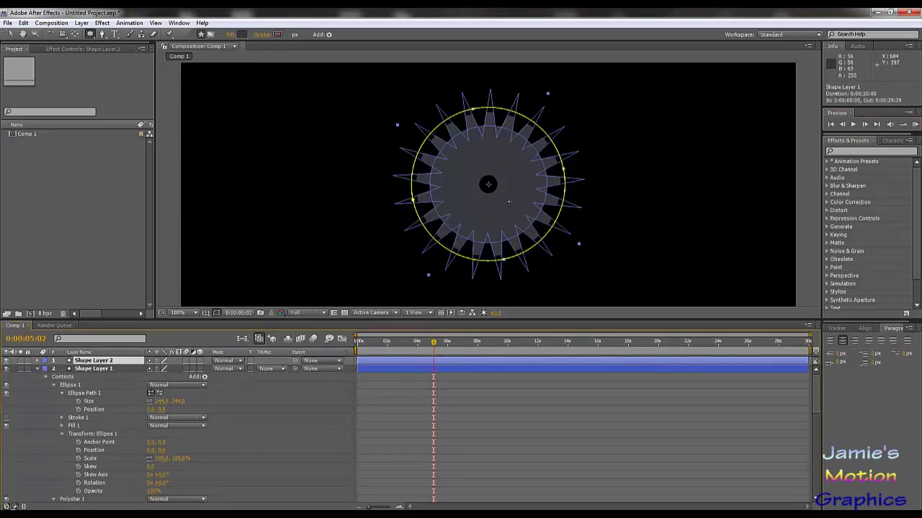
{"action": "key", "text": "p"}
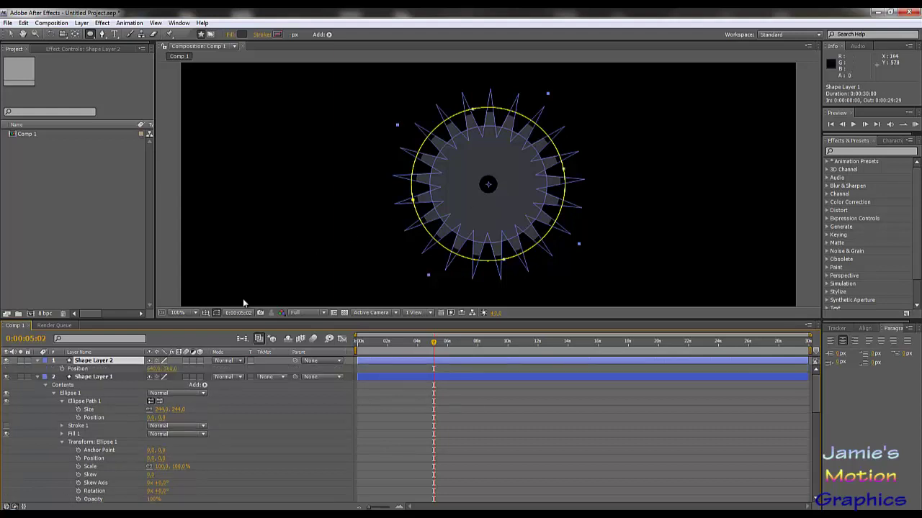
{"action": "left_click", "coordinate": [152, 368]}
{"action": "type", "text": "675"}
{"action": "key", "text": "Return"}
{"action": "left_click_drag", "start_coordinate": [185, 370], "coordinate": [282, 371]}
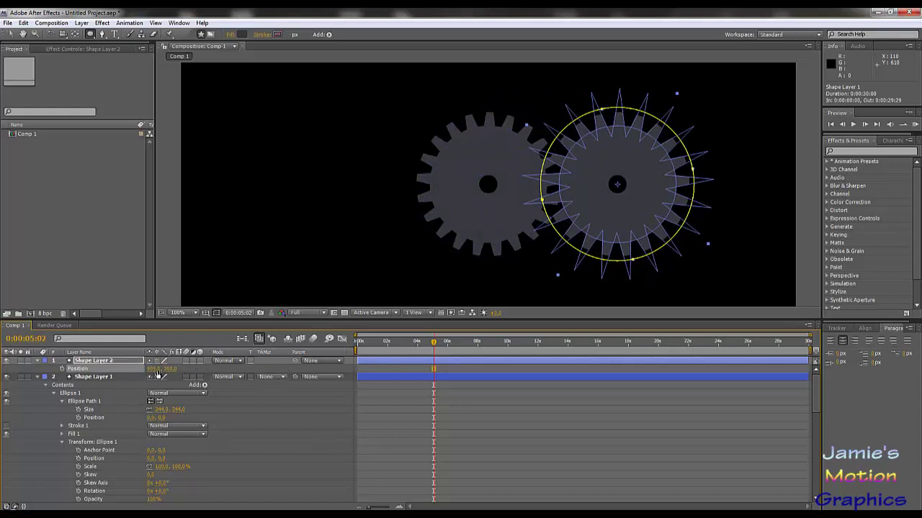
Adjust the copy's rotation and nudge its position so the teeth interlock
{"action": "key", "text": "r"}
{"action": "left_click_drag", "start_coordinate": [165, 369], "coordinate": [170, 368]}
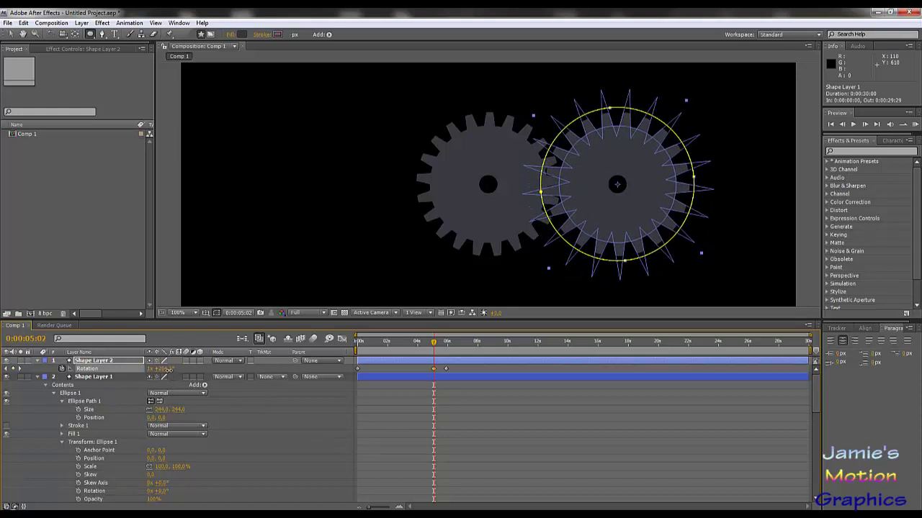
{"action": "key", "text": "p"}
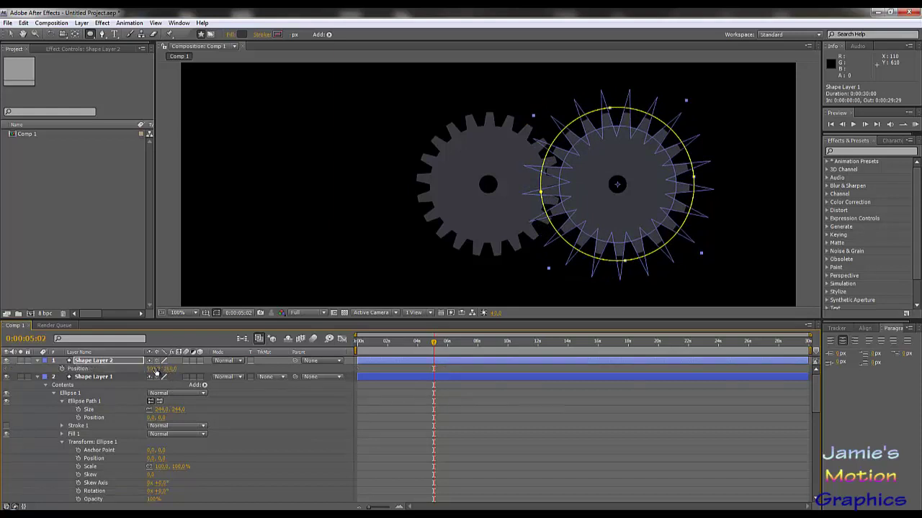
{"action": "left_click_drag", "start_coordinate": [154, 369], "coordinate": [160, 368]}
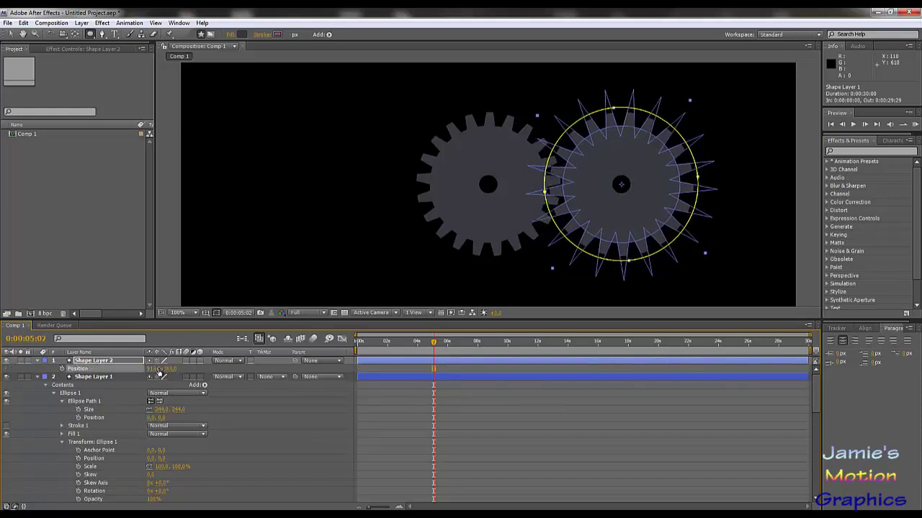
Change Shape Layer 2's later rotation keyframe to -2 revolutions to reverse its spin
{"action": "scroll", "coordinate": [421, 242], "scroll_direction": "up", "scroll_amount": 4}
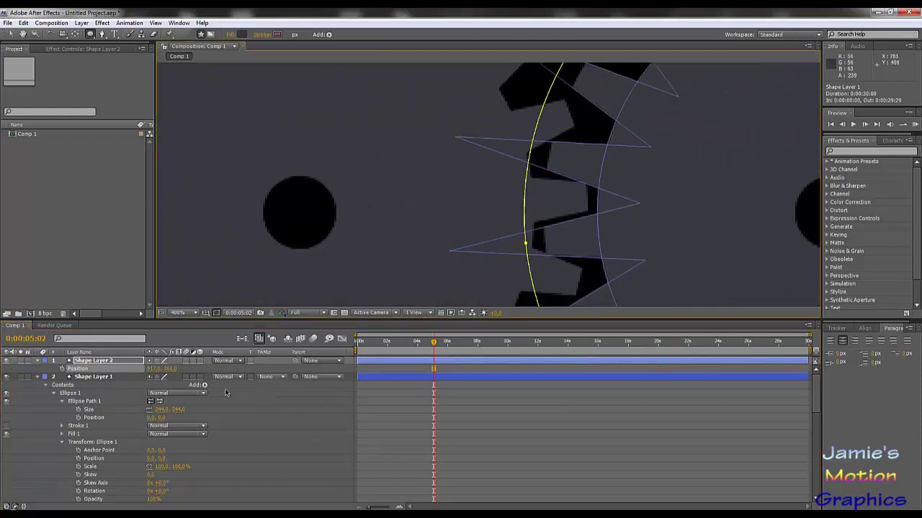
{"action": "left_click_drag", "start_coordinate": [436, 346], "coordinate": [438, 347]}
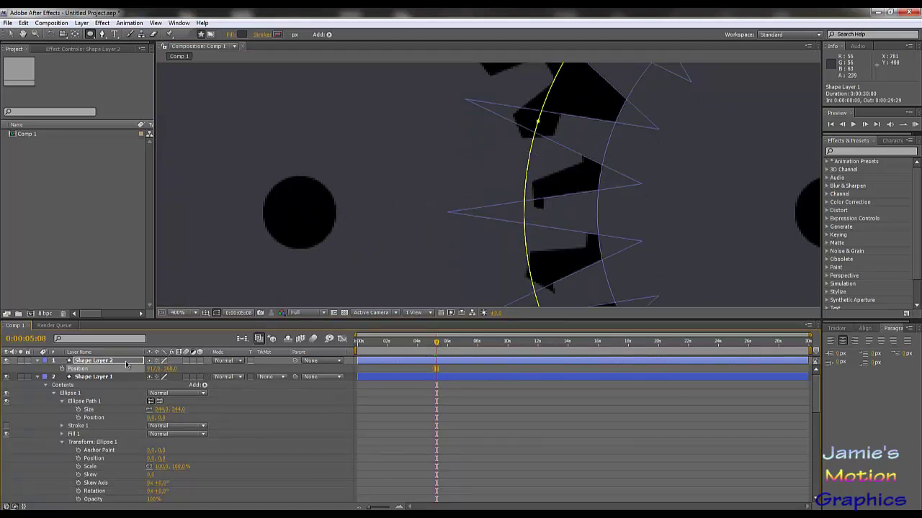
{"action": "left_click", "coordinate": [128, 363]}
{"action": "key", "text": "r"}
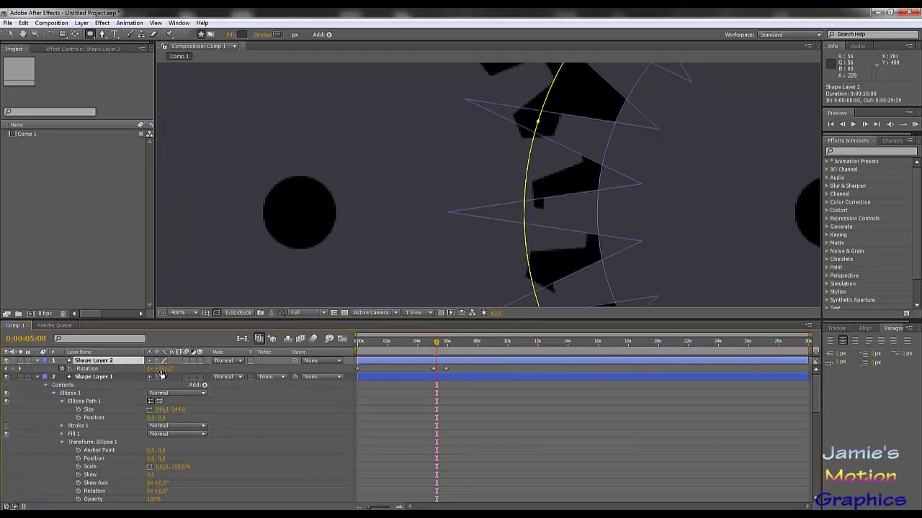
{"action": "left_click_drag", "start_coordinate": [438, 346], "coordinate": [447, 349]}
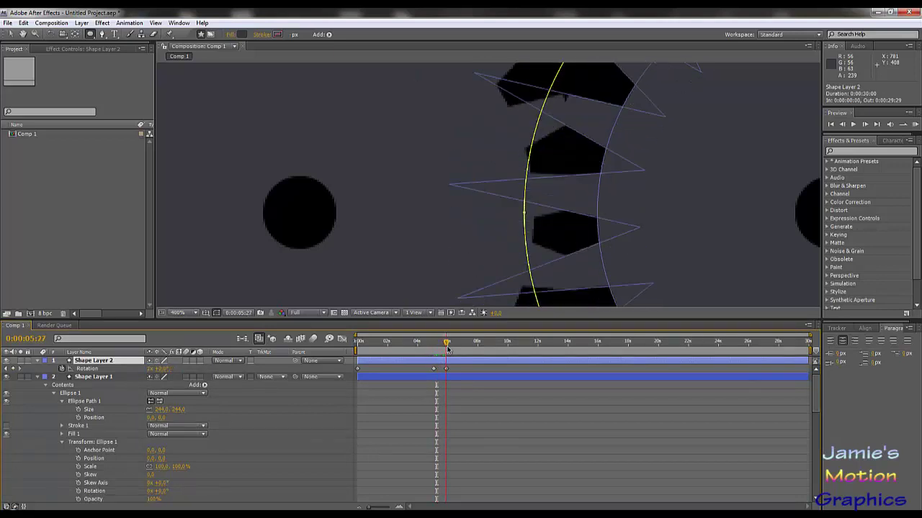
{"action": "left_click", "coordinate": [433, 370]}
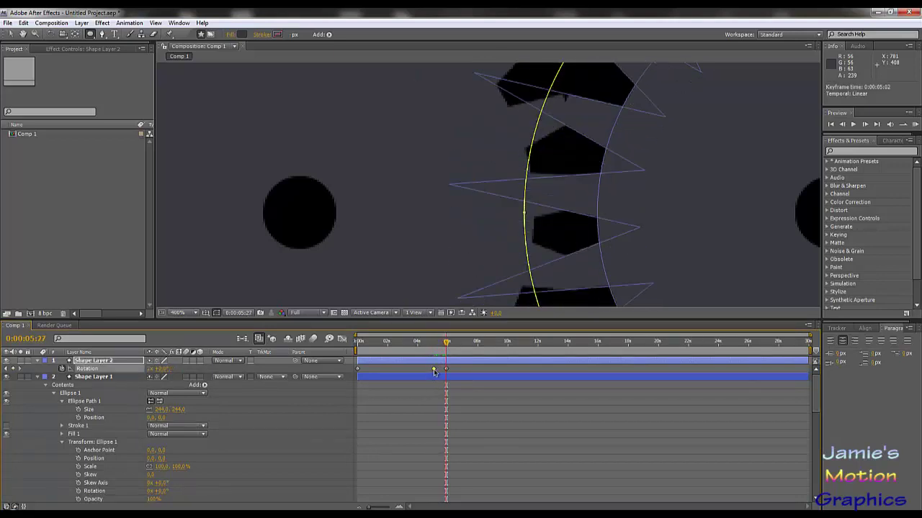
{"action": "left_click", "coordinate": [152, 369]}
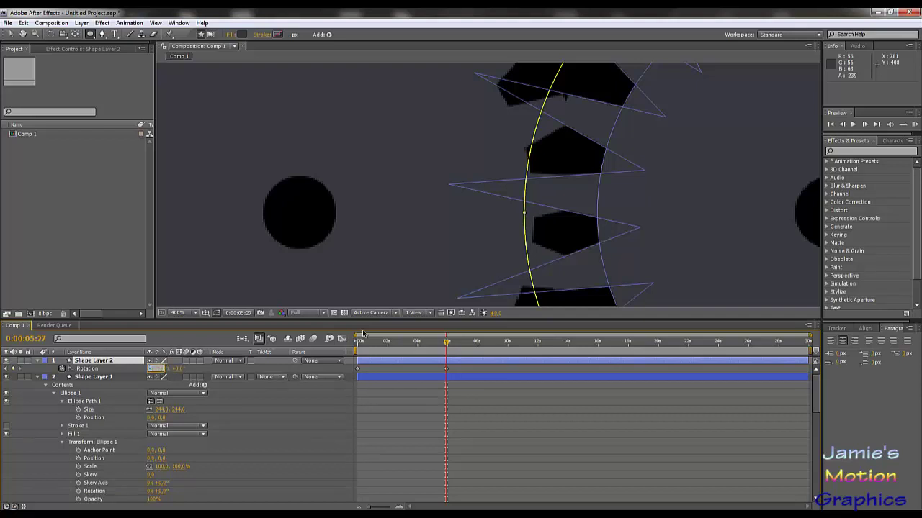
{"action": "type", "text": "-2"}
{"action": "key", "text": "Return"}
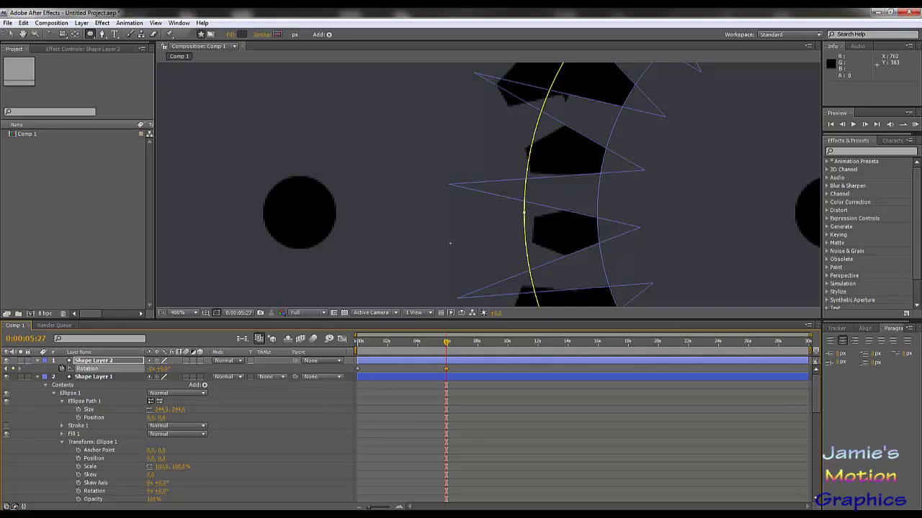
Make the copy's first rotation keyframe linear, realign its teeth, and preview
{"action": "left_click", "coordinate": [358, 369]}
{"action": "left_click", "coordinate": [357, 369], "text": "ctrl"}
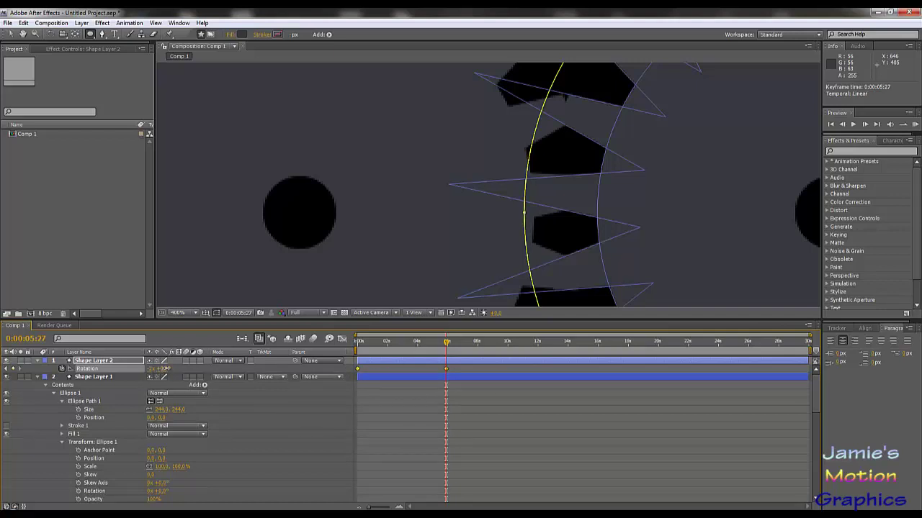
{"action": "left_click_drag", "start_coordinate": [167, 368], "coordinate": [215, 371]}
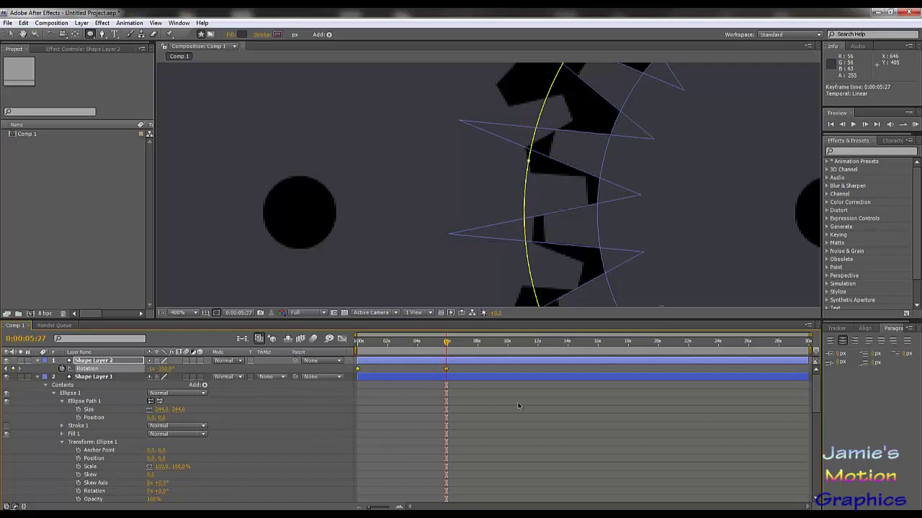
{"action": "left_click", "coordinate": [853, 125]}
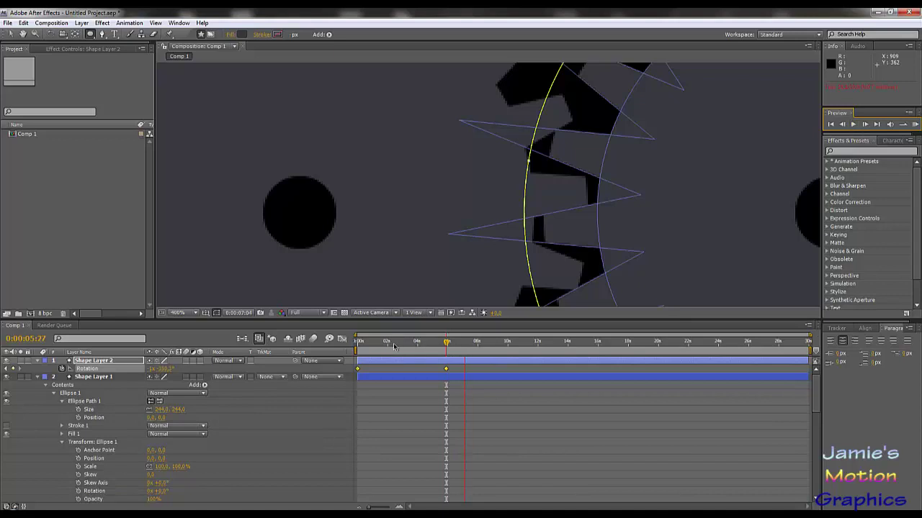
Show both whole gears and preview them rotating from the start
{"action": "key", "text": "space"}
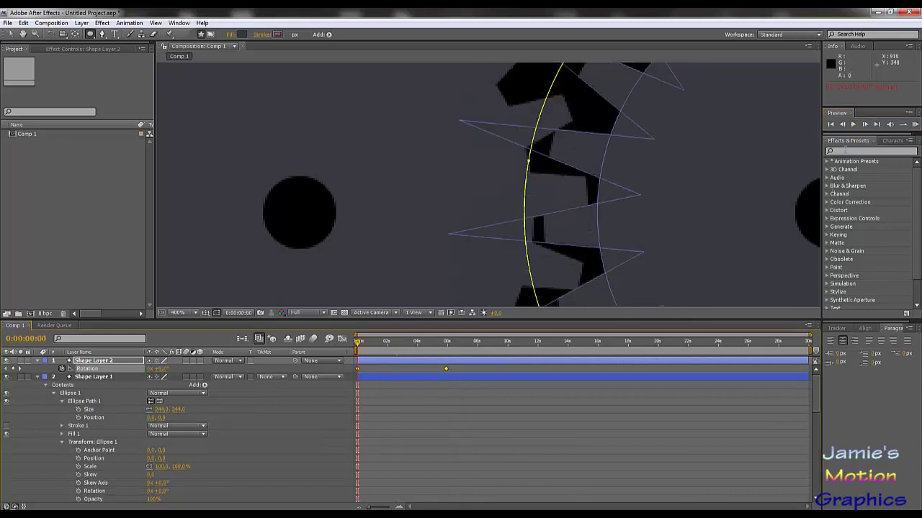
{"action": "left_click", "coordinate": [853, 125]}
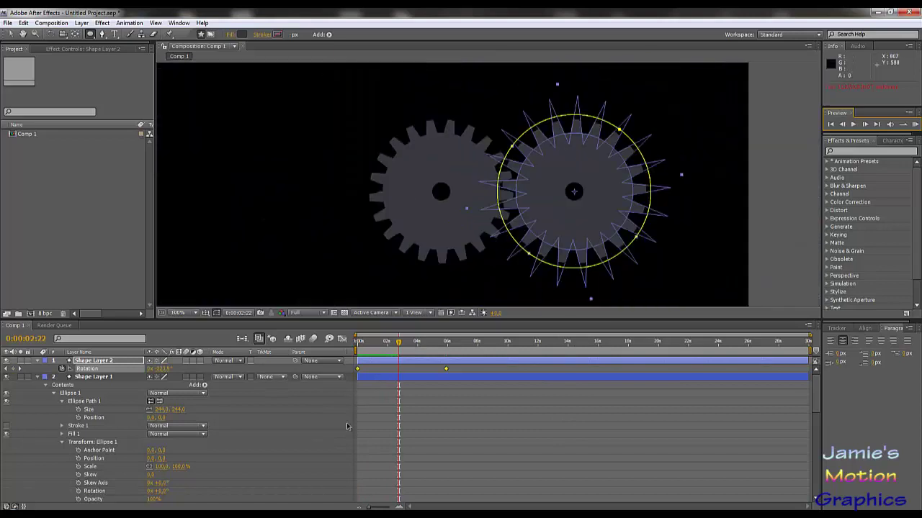
{"action": "left_click", "coordinate": [363, 414]}
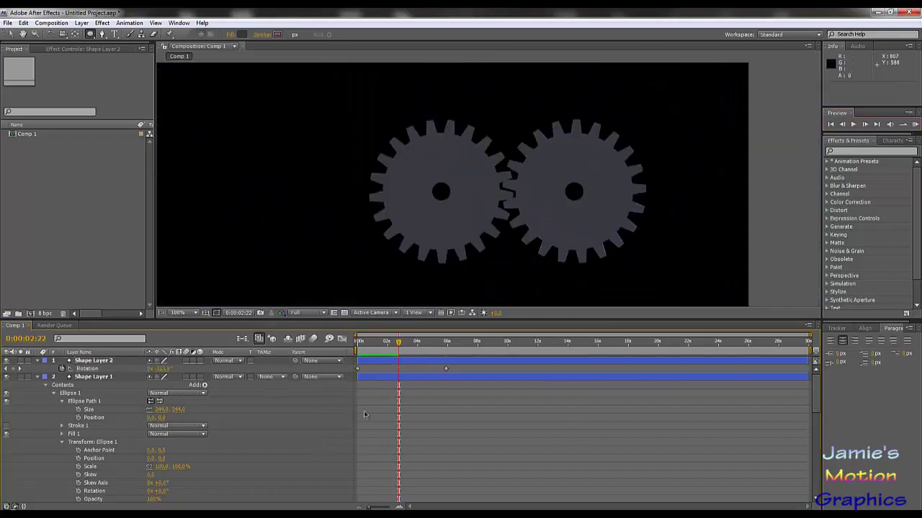
{"action": "left_click", "coordinate": [853, 124]}
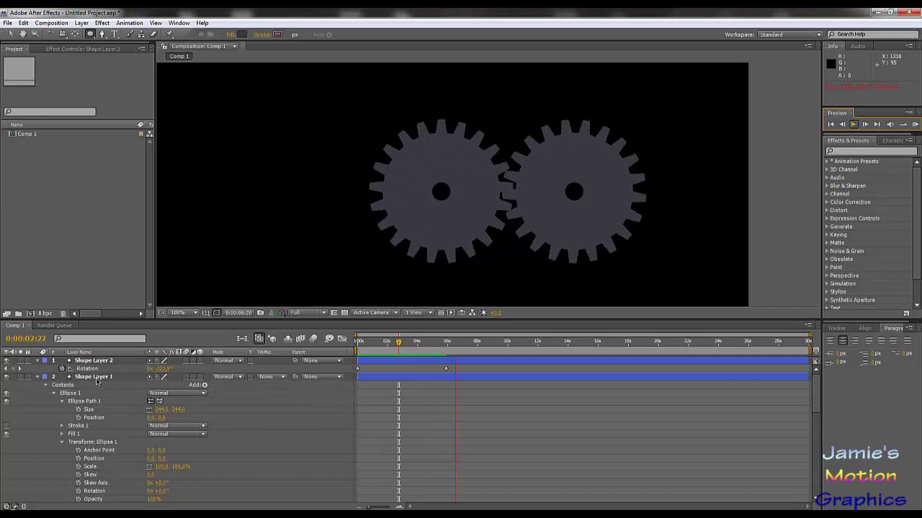
{"action": "key", "text": "space"}
Scrub the time indicator to check meshing, then zoom the viewer out
{"action": "left_click_drag", "start_coordinate": [429, 349], "coordinate": [382, 358]}
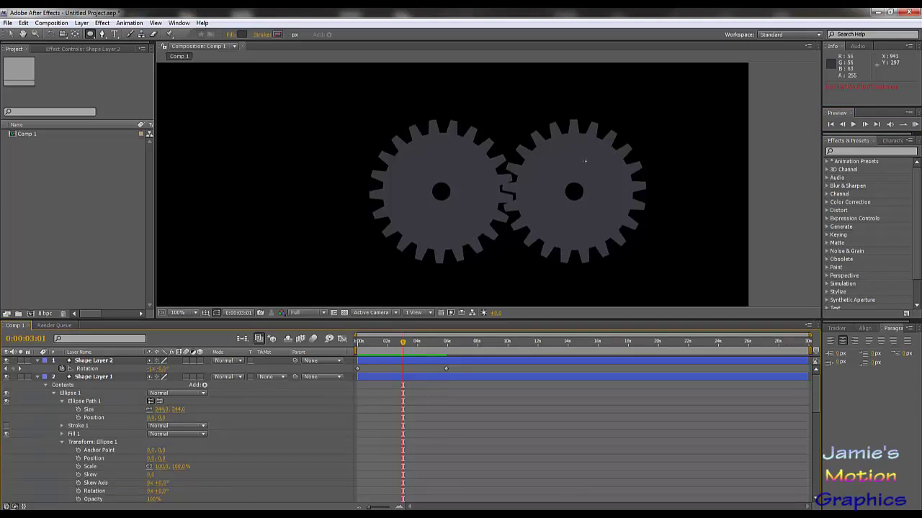
{"action": "key", "text": "comma"}
{"action": "key", "text": "comma"}
{"action": "key", "text": "period"}
{"action": "key", "text": "period"}
{"action": "scroll", "coordinate": [508, 179], "scroll_direction": "down", "scroll_amount": 2}
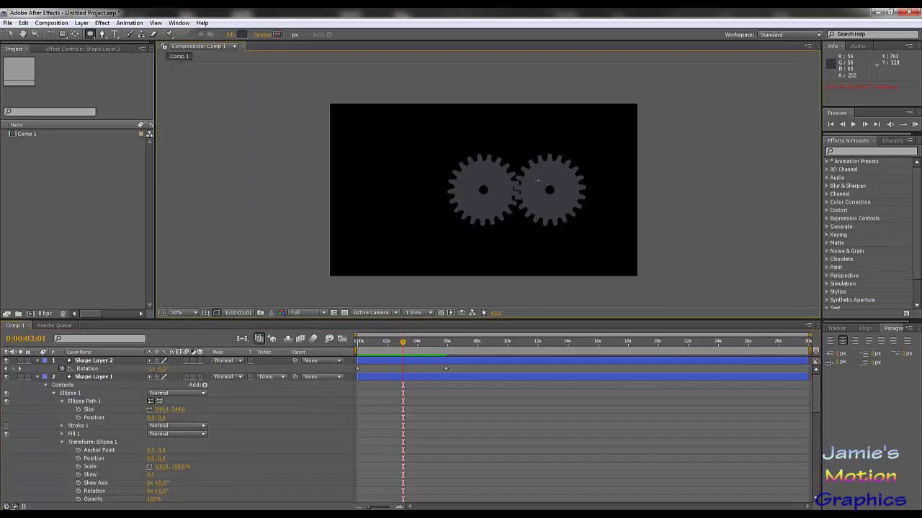